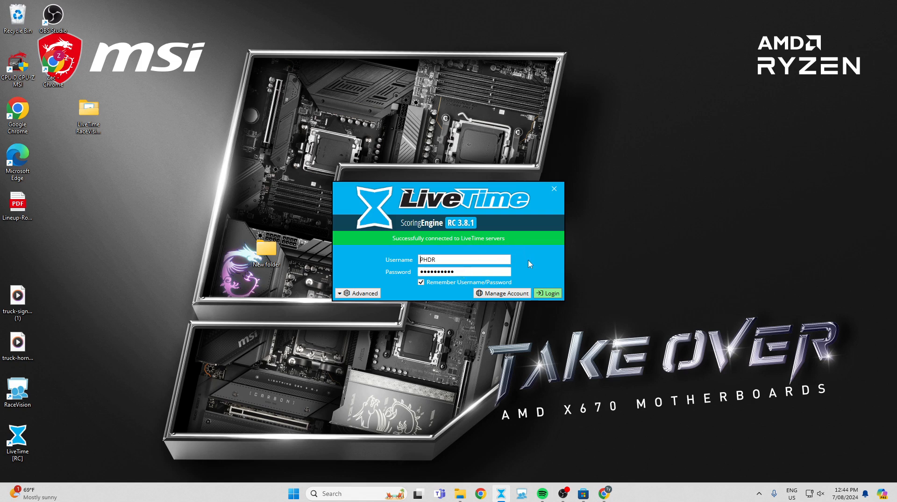
- Log in to the scoring engine with the saved credentials and decline the software update
{"action": "left_click", "coordinate": [543, 294]}
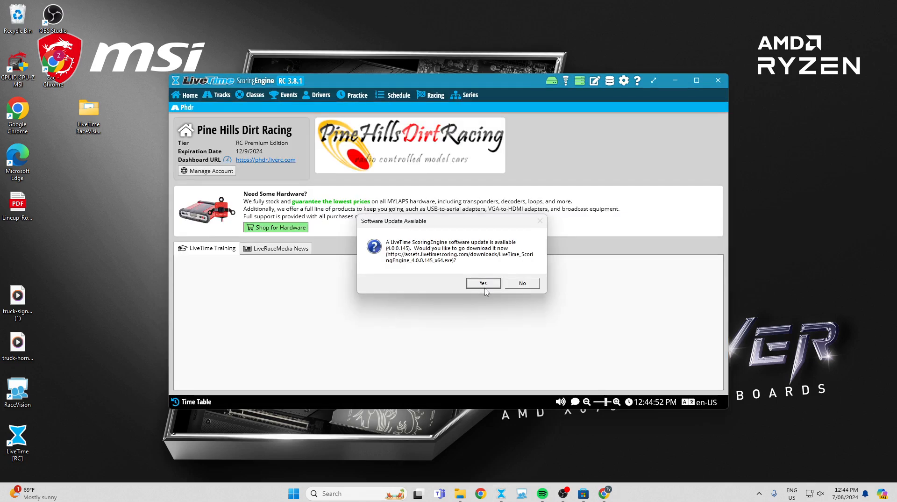
{"action": "left_click", "coordinate": [522, 283]}
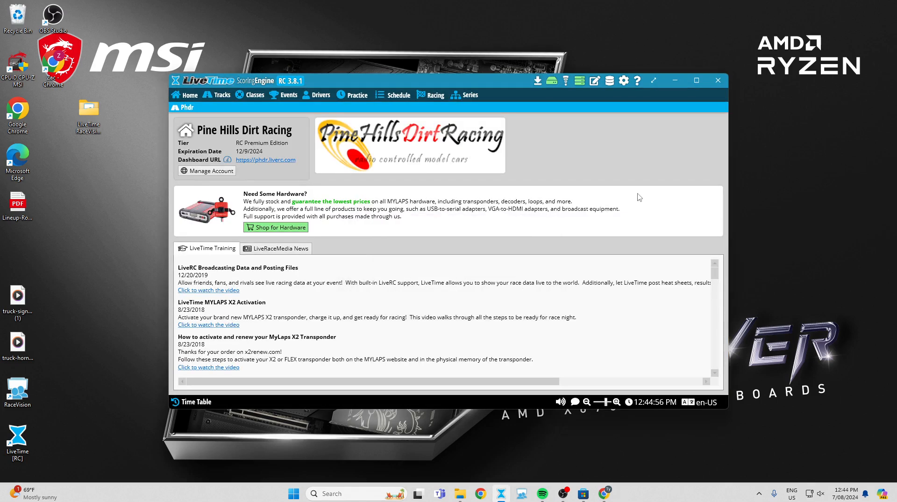
{"action": "left_click", "coordinate": [696, 83]}
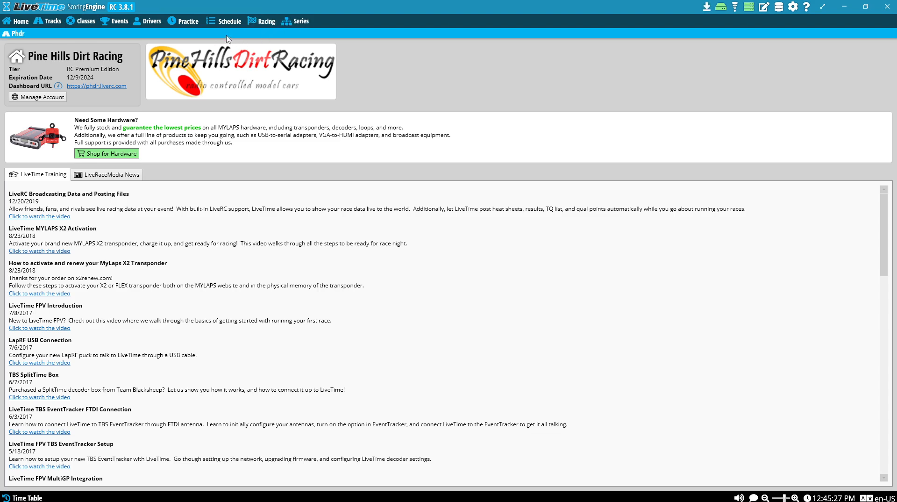
- Look over the home page, the Phdr track, the race class list and the event list
{"action": "left_click", "coordinate": [20, 22]}
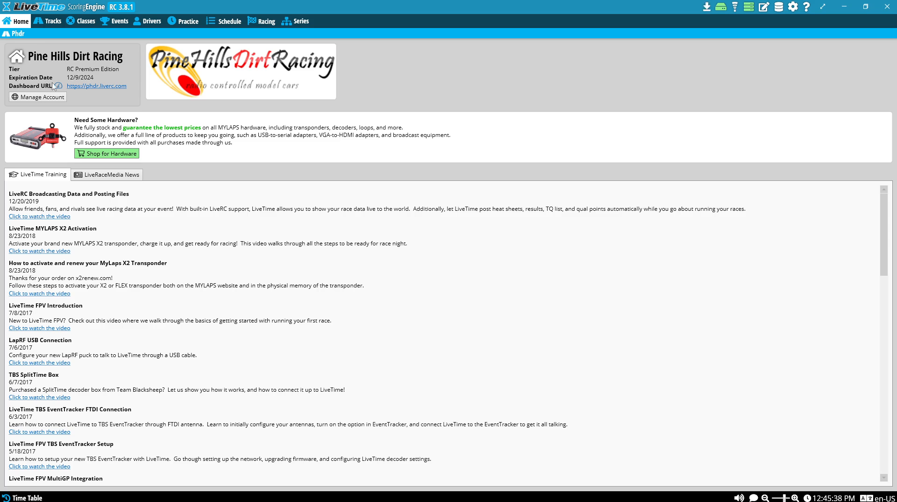
{"action": "left_click", "coordinate": [52, 26]}
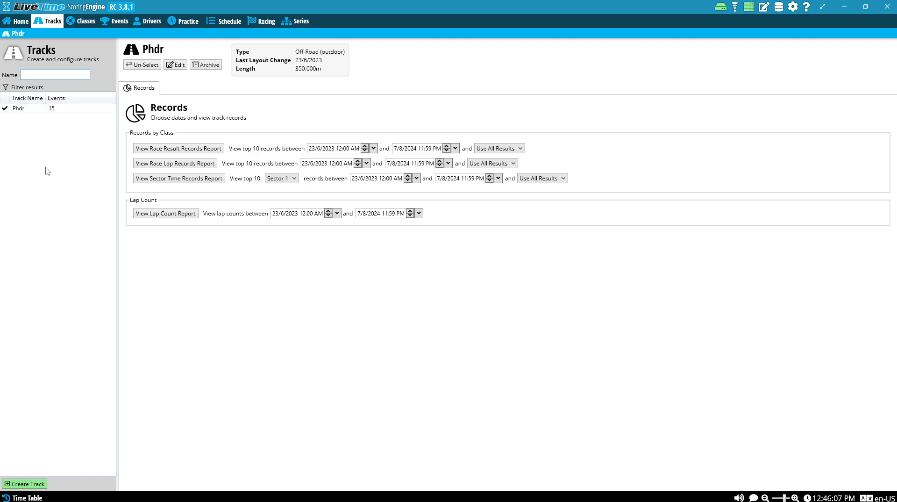
{"action": "left_click", "coordinate": [24, 110]}
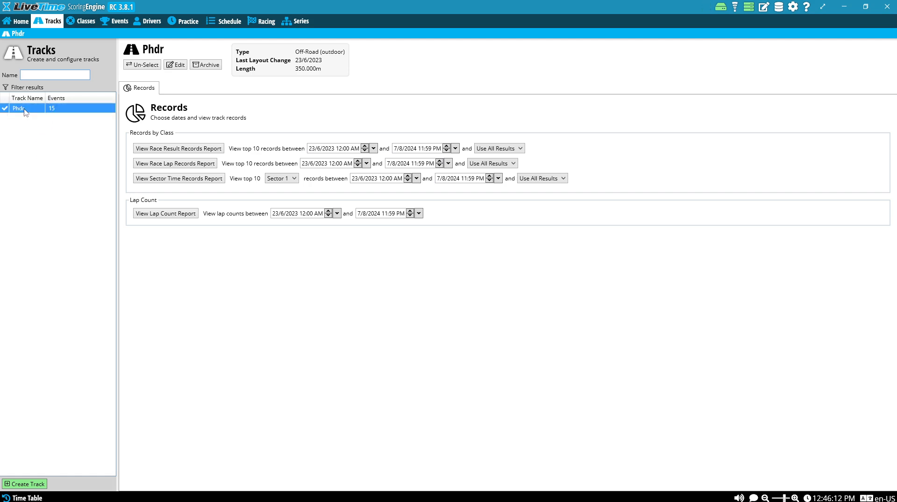
{"action": "left_click", "coordinate": [83, 22]}
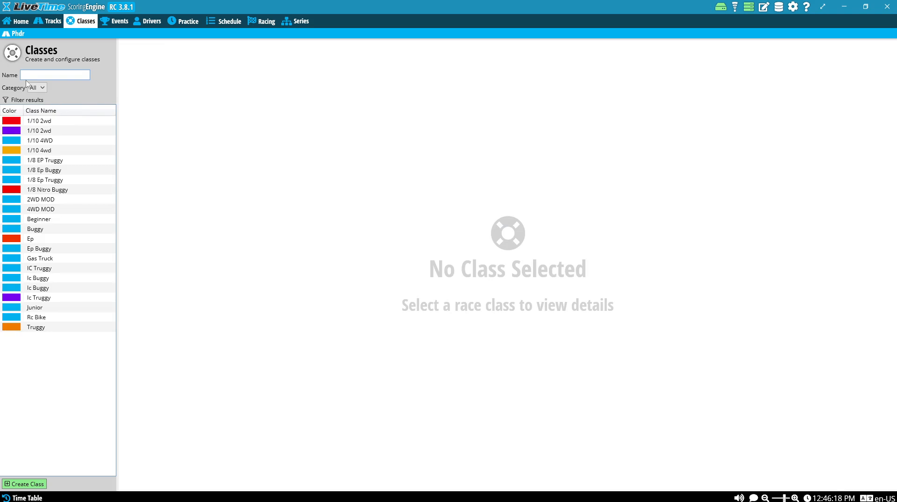
{"action": "left_click", "coordinate": [39, 298]}
{"action": "left_click", "coordinate": [120, 21]}
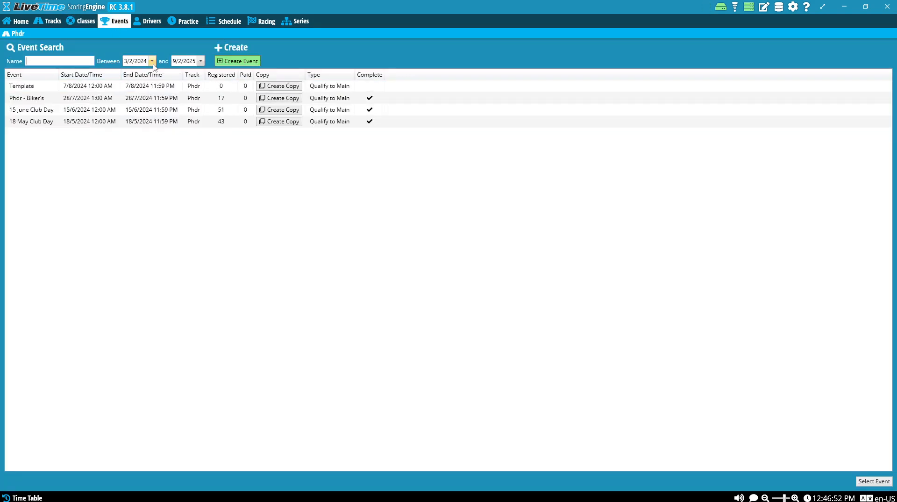
{"action": "left_click", "coordinate": [32, 89]}
- Limit the event search to events up to the end date 1/6/2024
{"action": "left_click", "coordinate": [202, 62]}
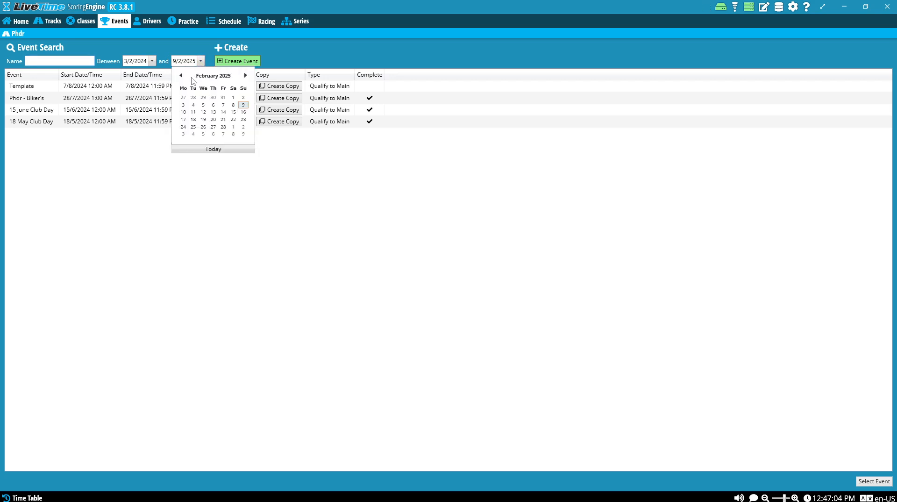
{"action": "left_click", "coordinate": [184, 78]}
{"action": "left_click", "coordinate": [184, 78]}
{"action": "left_click", "coordinate": [183, 79]}
{"action": "left_click", "coordinate": [182, 76]}
{"action": "left_click", "coordinate": [182, 76]}
{"action": "left_click", "coordinate": [182, 76]}
{"action": "left_click", "coordinate": [182, 76]}
{"action": "left_click", "coordinate": [183, 77]}
{"action": "left_click", "coordinate": [232, 97]}
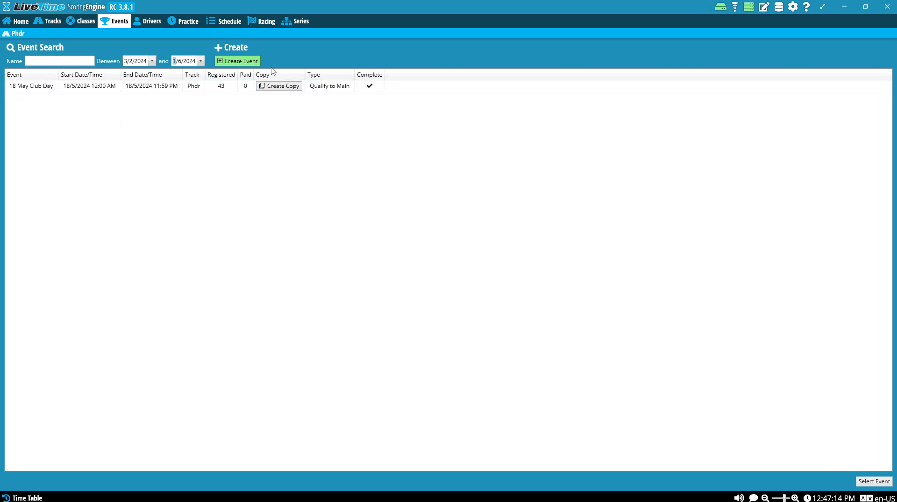
- Extend the event search range to the end date 1/1/2025
{"action": "left_click", "coordinate": [202, 62]}
{"action": "left_click", "coordinate": [246, 75]}
{"action": "left_click", "coordinate": [246, 75]}
{"action": "left_click", "coordinate": [246, 75]}
{"action": "left_click", "coordinate": [246, 75]}
{"action": "left_click", "coordinate": [247, 76]}
{"action": "left_click", "coordinate": [246, 75]}
{"action": "left_click", "coordinate": [246, 76]}
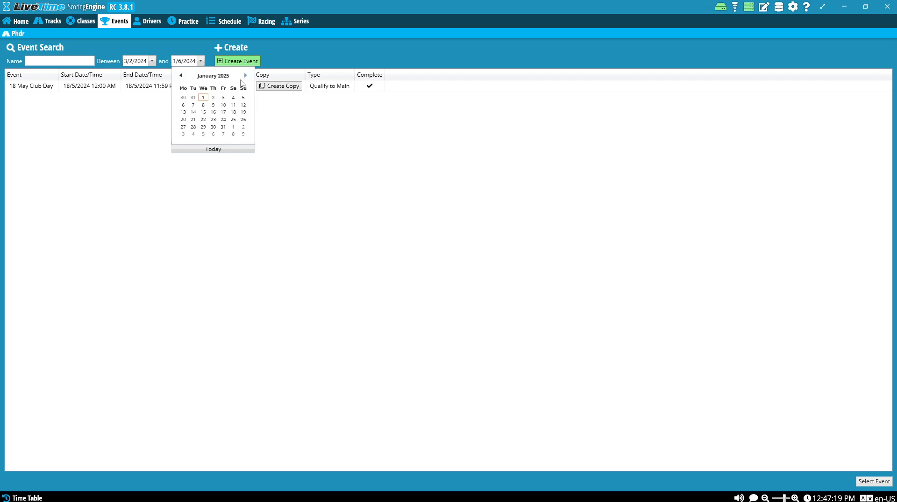
{"action": "left_click", "coordinate": [203, 97]}
- Create a copy of the Template event and name it Club Day Trial
{"action": "left_click", "coordinate": [42, 89]}
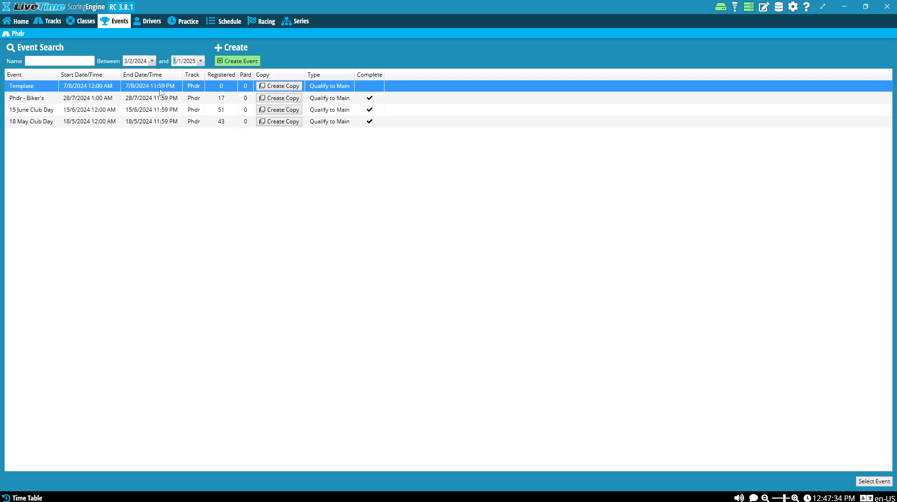
{"action": "left_click", "coordinate": [287, 87]}
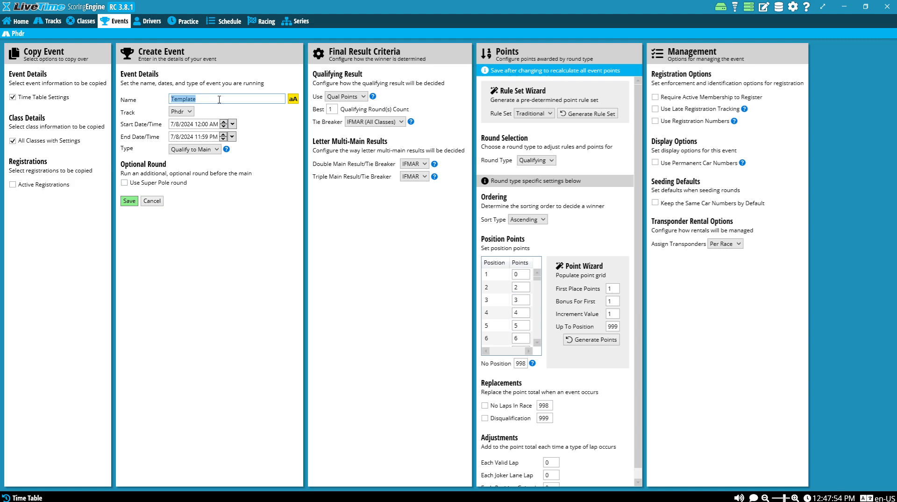
{"action": "type", "text": "Clu"}
{"action": "type", "text": "b Day "}
{"action": "type", "text": "Trial"}
- Change the new event's name to Club Day 10th May 2024
{"action": "left_click_drag", "start_coordinate": [171, 98], "coordinate": [202, 98]}
{"action": "left_click", "coordinate": [201, 99]}
{"action": "key", "text": "Delete"}
{"action": "key", "text": "Delete"}
{"action": "key", "text": "Delete"}
{"action": "key", "text": "BackSpace"}
{"action": "key", "text": "BackSpace"}
{"action": "type", "text": "L"}
{"action": "key", "text": "BackSpace"}
{"action": "type", "text": "10th May 2024"}
- Replace the date in the new event's name so it reads Club Day Trial
{"action": "left_click_drag", "start_coordinate": [171, 99], "coordinate": [260, 101]}
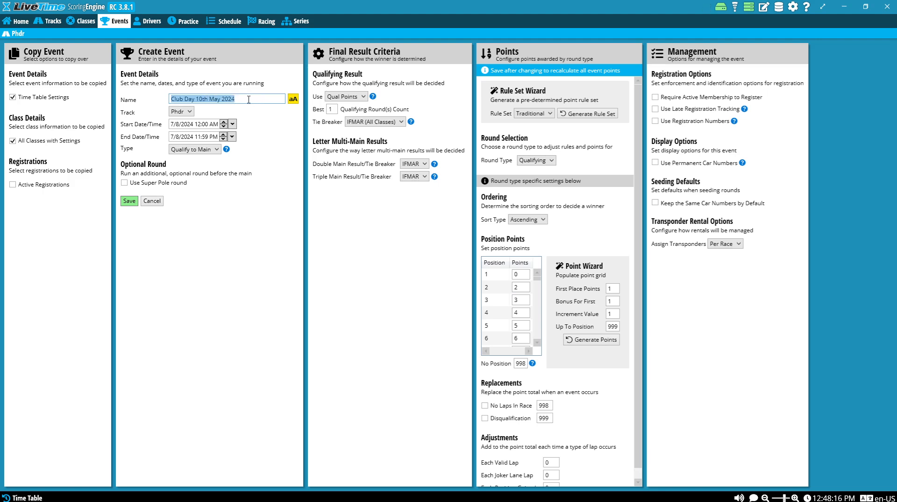
{"action": "triple_click", "coordinate": [232, 100]}
{"action": "left_click", "coordinate": [231, 99]}
{"action": "key", "text": "BackSpace"}
{"action": "key", "text": "BackSpace"}
{"action": "key", "text": "BackSpace"}
{"action": "key", "text": "BackSpace"}
{"action": "key", "text": "BackSpace"}
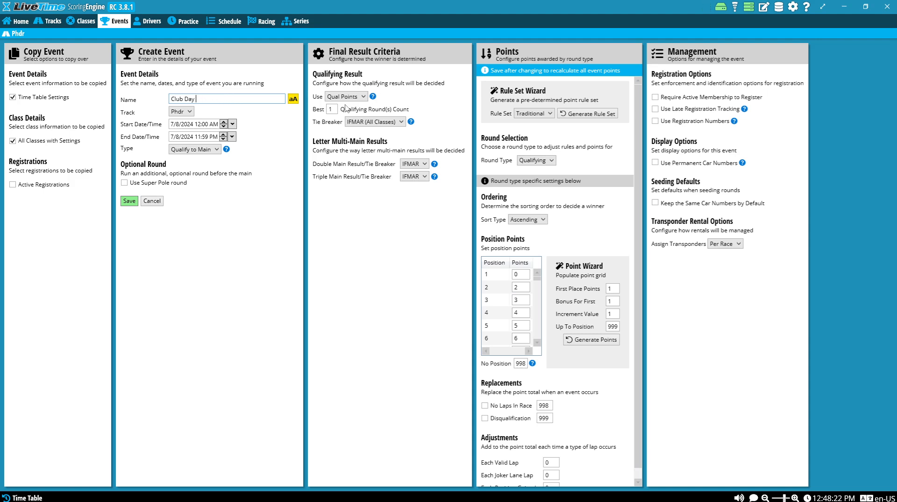
{"action": "type", "text": "Trial"}
- Set the event's end date to 8/8/2024 and save the copied event
{"action": "left_click", "coordinate": [173, 137]}
{"action": "left_click", "coordinate": [173, 138]}
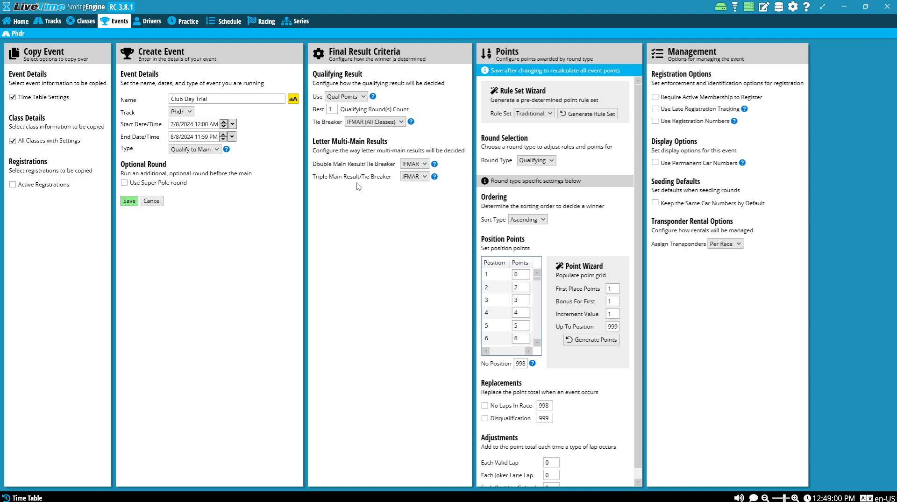
{"action": "left_click", "coordinate": [423, 165]}
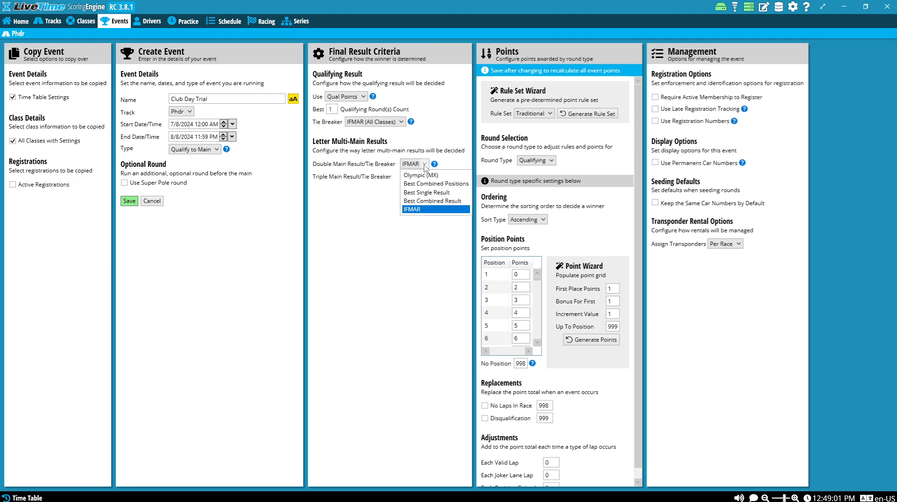
{"action": "left_click", "coordinate": [366, 209]}
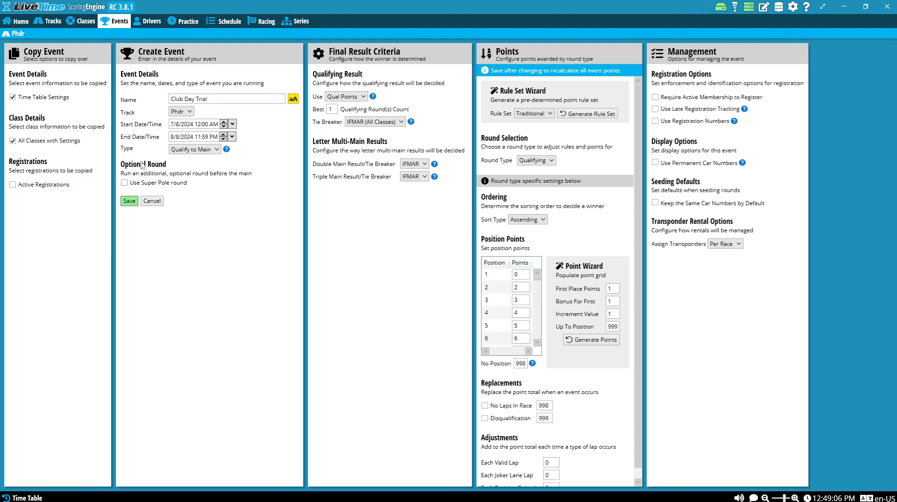
{"action": "left_click", "coordinate": [129, 201]}
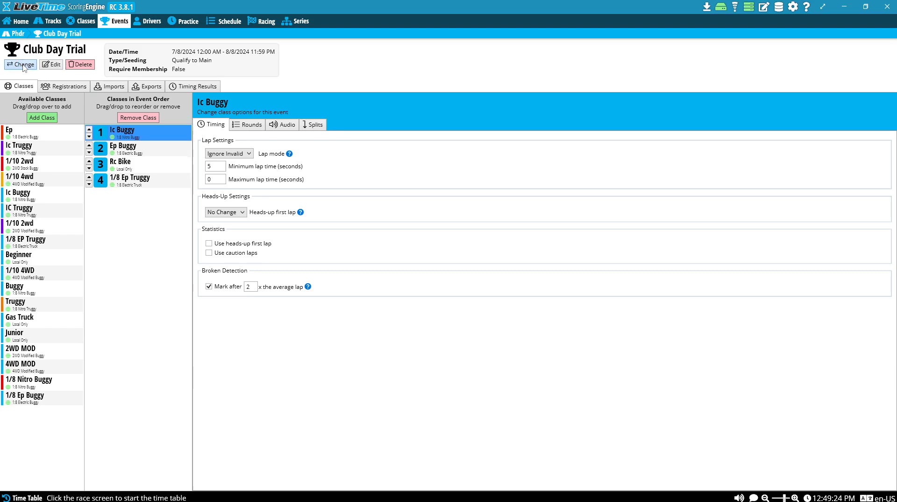
- In the Club Day Trial event, remove the 1/8 Ep Truggy and Rc Bike classes and add the Beginner class
{"action": "left_click", "coordinate": [23, 64]}
{"action": "left_click", "coordinate": [22, 98]}
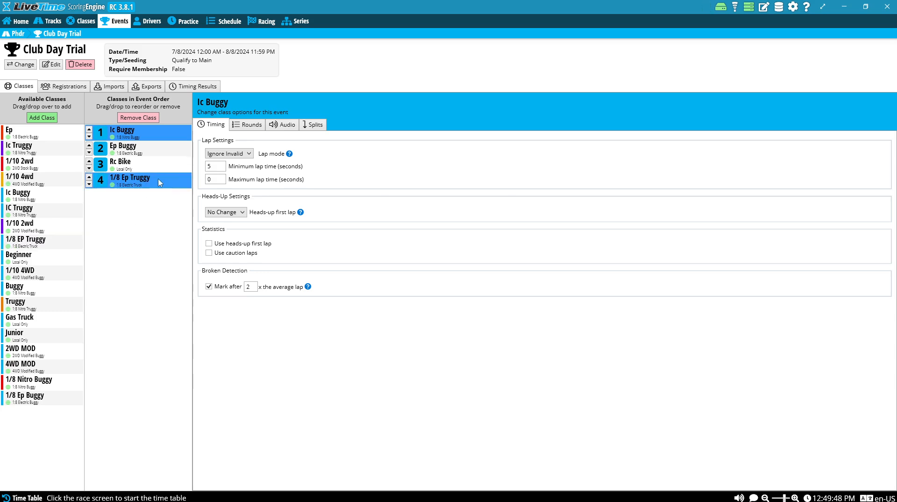
{"action": "left_click_drag", "start_coordinate": [157, 182], "coordinate": [17, 419]}
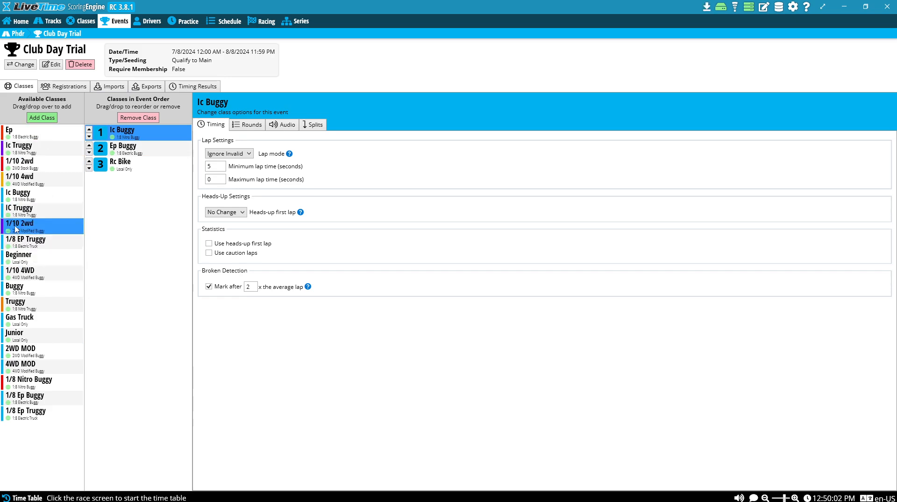
{"action": "left_click_drag", "start_coordinate": [14, 260], "coordinate": [146, 186]}
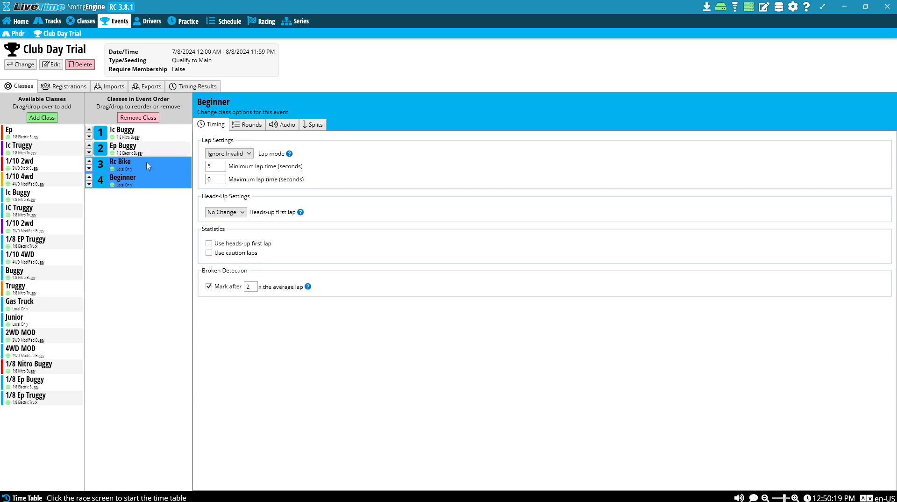
{"action": "left_click_drag", "start_coordinate": [147, 165], "coordinate": [46, 415]}
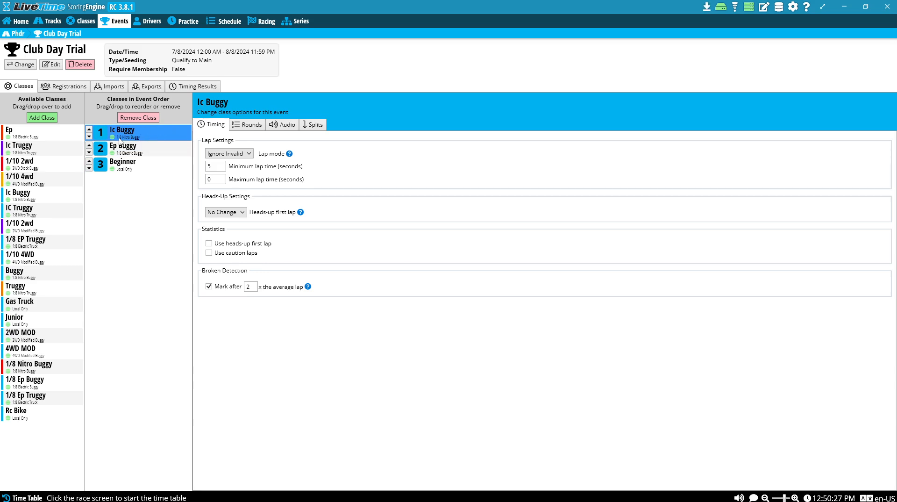
- Set the Ic Buggy class's qualifying race length to 5 minutes
{"action": "left_click", "coordinate": [246, 125]}
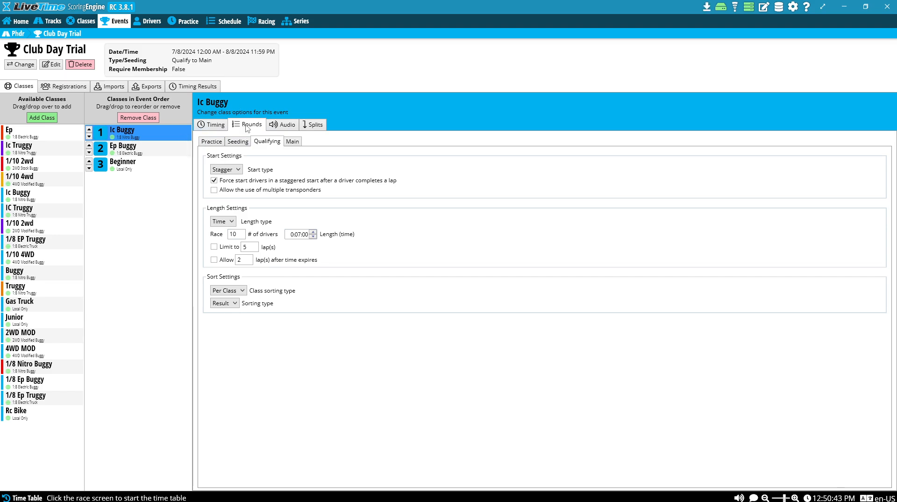
{"action": "left_click", "coordinate": [218, 142]}
{"action": "left_click", "coordinate": [245, 143]}
{"action": "left_click", "coordinate": [269, 142]}
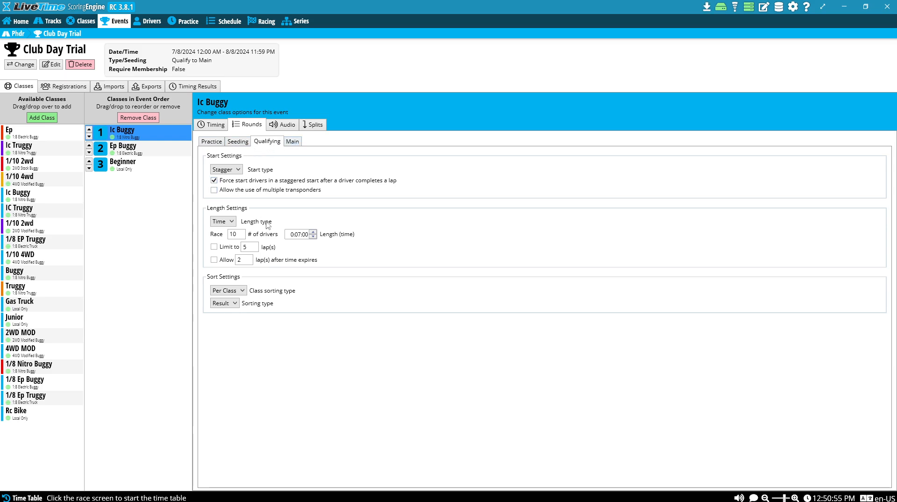
{"action": "left_click", "coordinate": [297, 234]}
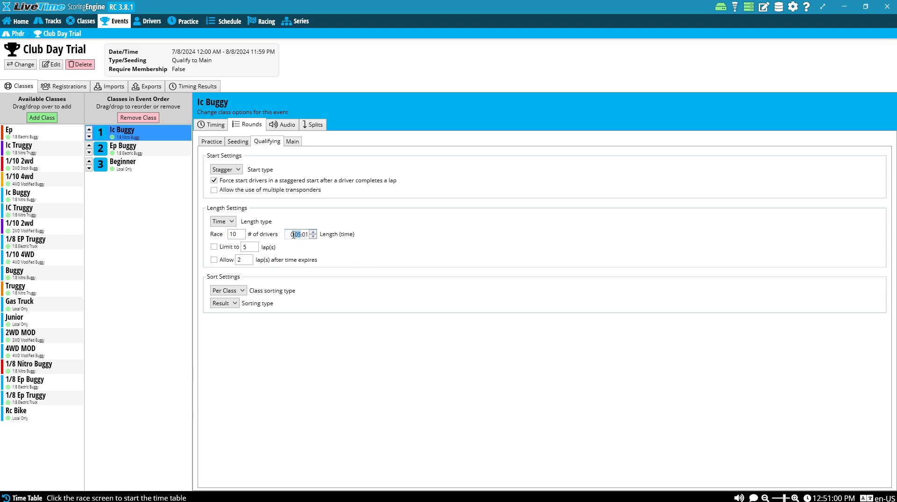
{"action": "left_click", "coordinate": [308, 237]}
{"action": "type", "text": "0"}
{"action": "key", "text": "Right"}
{"action": "left_click", "coordinate": [297, 235]}
{"action": "left_click", "coordinate": [309, 235]}
{"action": "left_click", "coordinate": [312, 236]}
{"action": "left_click_drag", "start_coordinate": [240, 234], "coordinate": [225, 236]}
- Add a B Main for Ic Buggy with a 0:20:00 length and set C Main and below to 0:10:00
{"action": "left_click", "coordinate": [292, 141]}
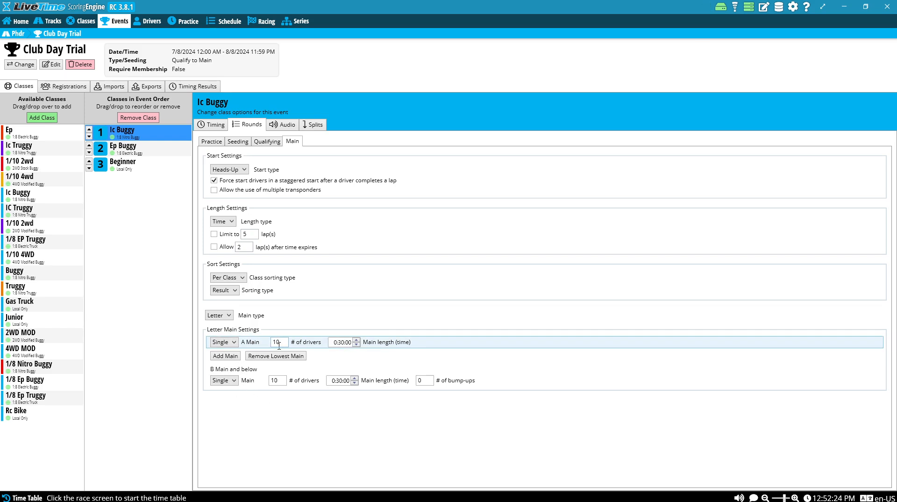
{"action": "left_click", "coordinate": [229, 357]}
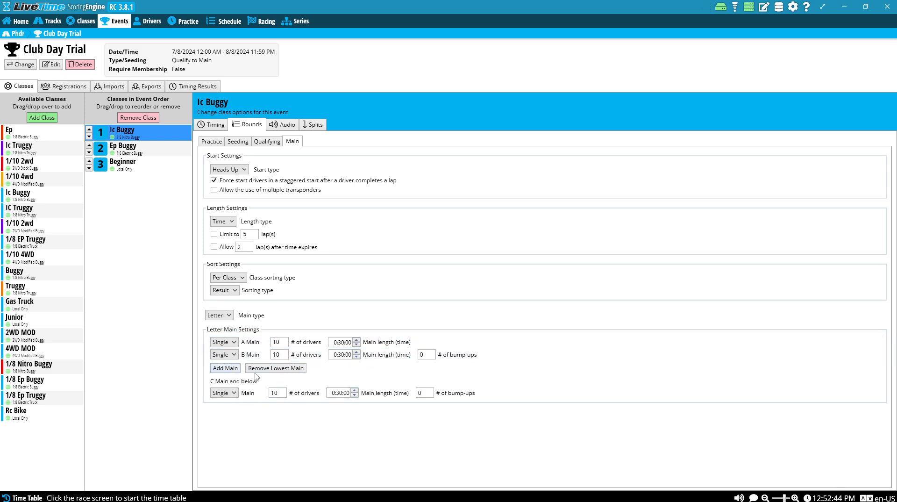
{"action": "left_click", "coordinate": [338, 392]}
{"action": "left_click", "coordinate": [342, 355]}
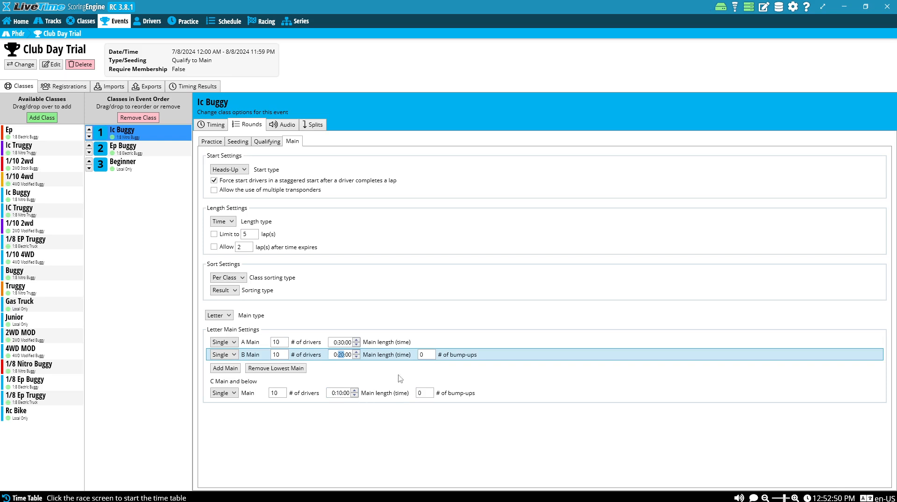
- Review the Ep Buggy class's qualifying and main round settings
{"action": "left_click", "coordinate": [138, 149]}
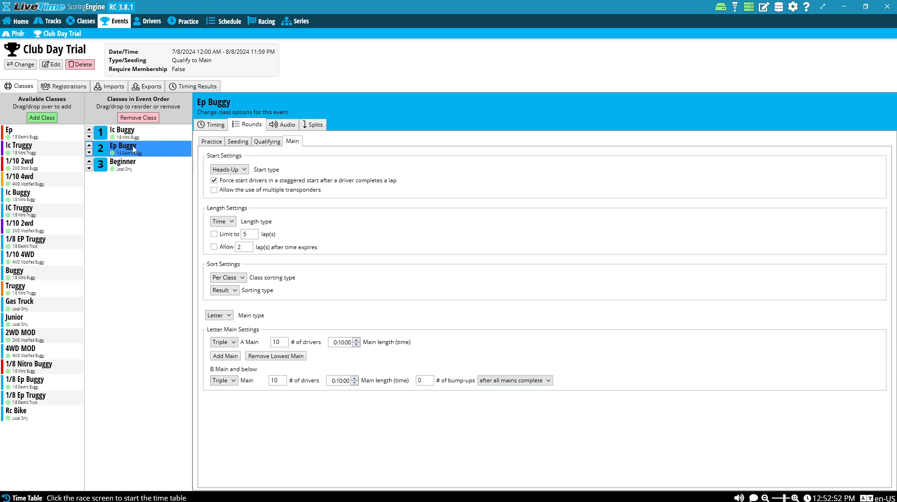
{"action": "left_click", "coordinate": [263, 141]}
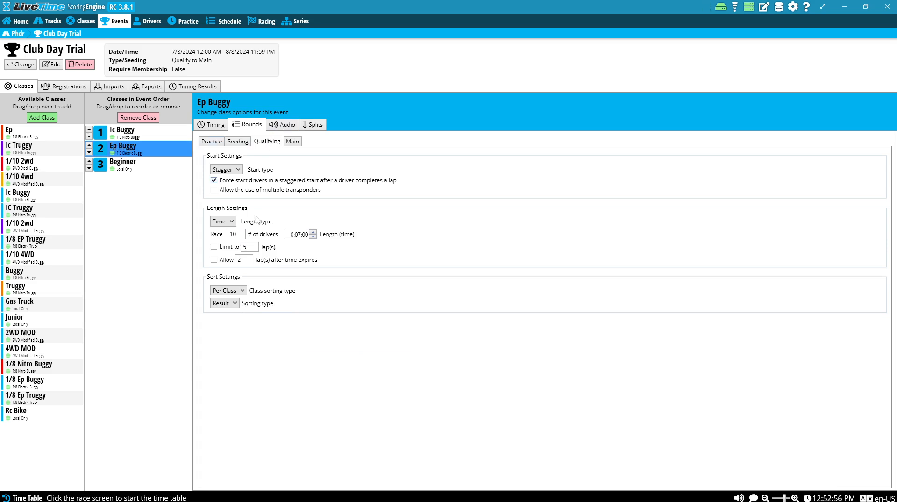
{"action": "left_click", "coordinate": [139, 134]}
{"action": "left_click", "coordinate": [159, 154], "text": "ctrl"}
{"action": "left_click", "coordinate": [160, 153]}
{"action": "left_click", "coordinate": [294, 143]}
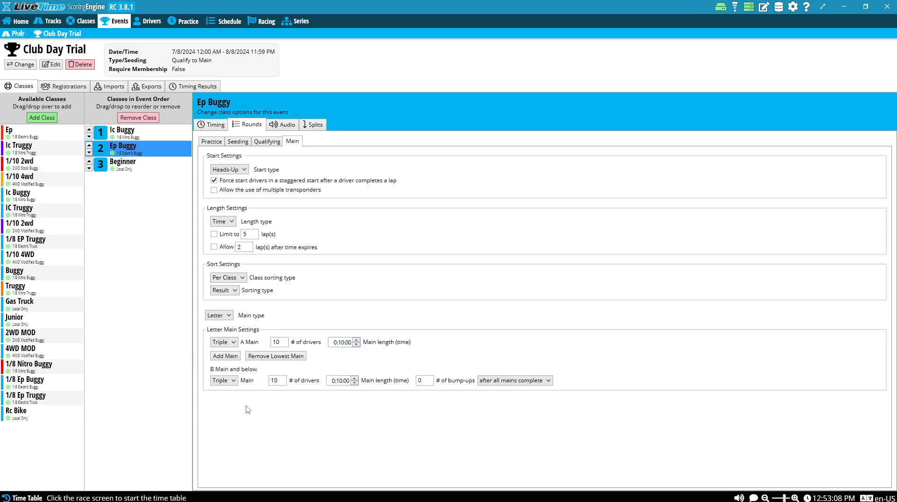
{"action": "left_click", "coordinate": [139, 166], "text": "ctrl"}
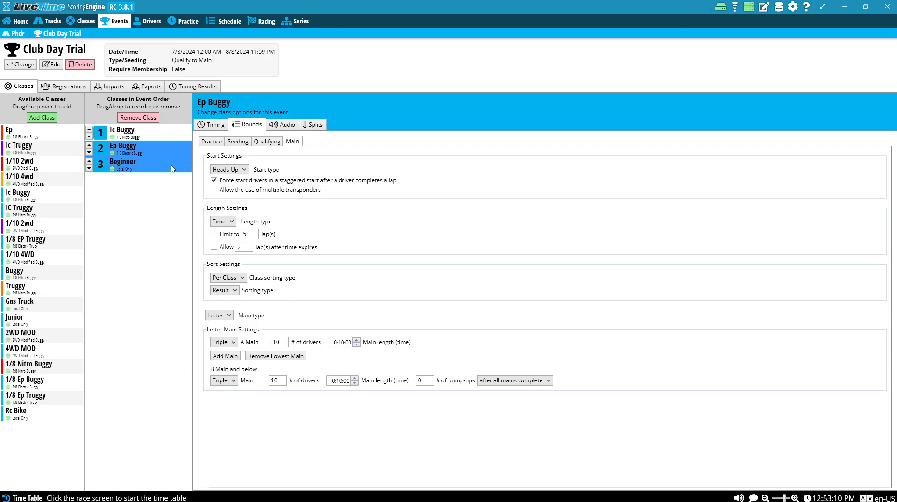
{"action": "left_click", "coordinate": [151, 162], "text": "ctrl"}
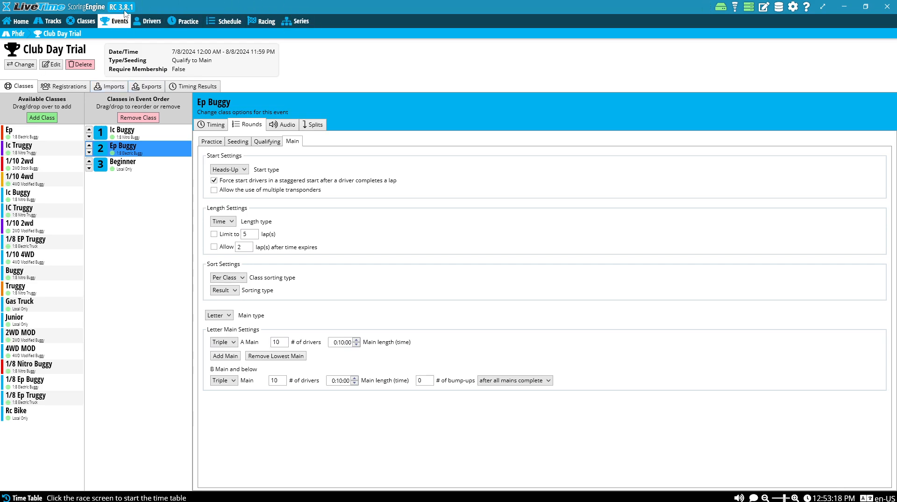
- Search the drivers by the wanted driver's last name and open that driver's class details
{"action": "left_click", "coordinate": [147, 26]}
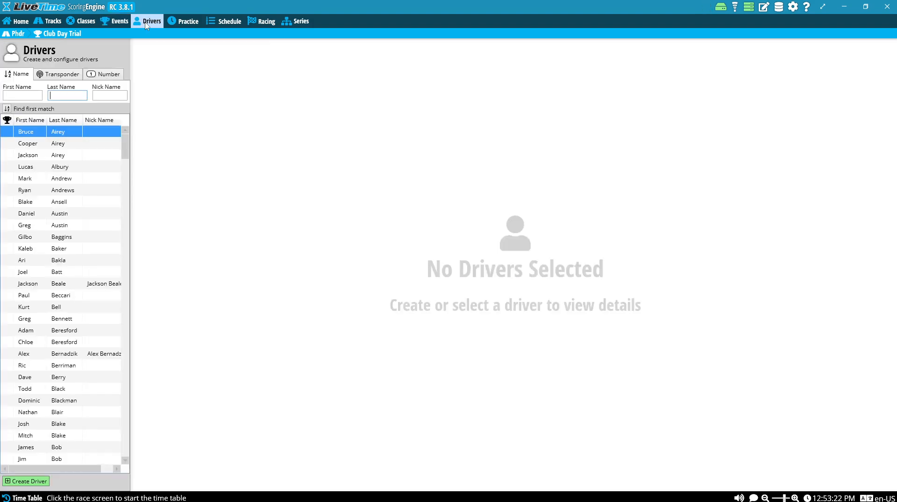
{"action": "left_click_drag", "start_coordinate": [126, 145], "coordinate": [130, 134]}
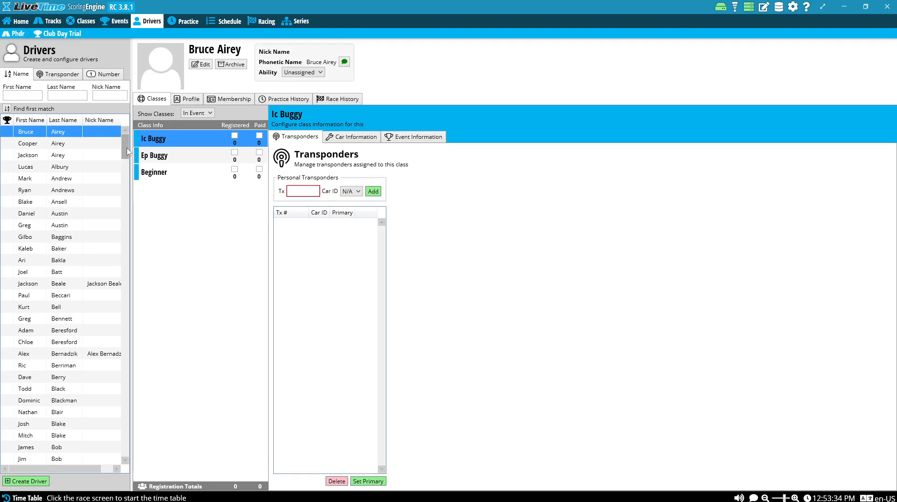
{"action": "left_click", "coordinate": [65, 96]}
{"action": "left_click", "coordinate": [53, 96]}
{"action": "type", "text": "Ryan"}
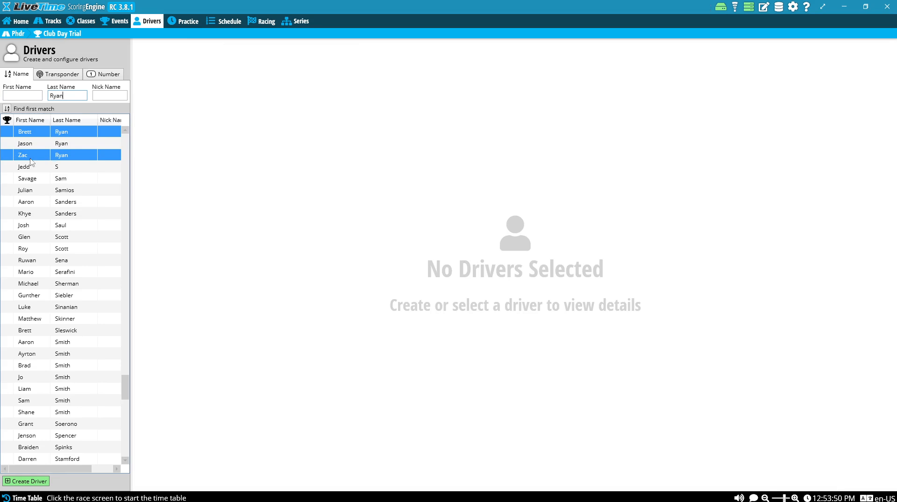
{"action": "left_click", "coordinate": [68, 156]}
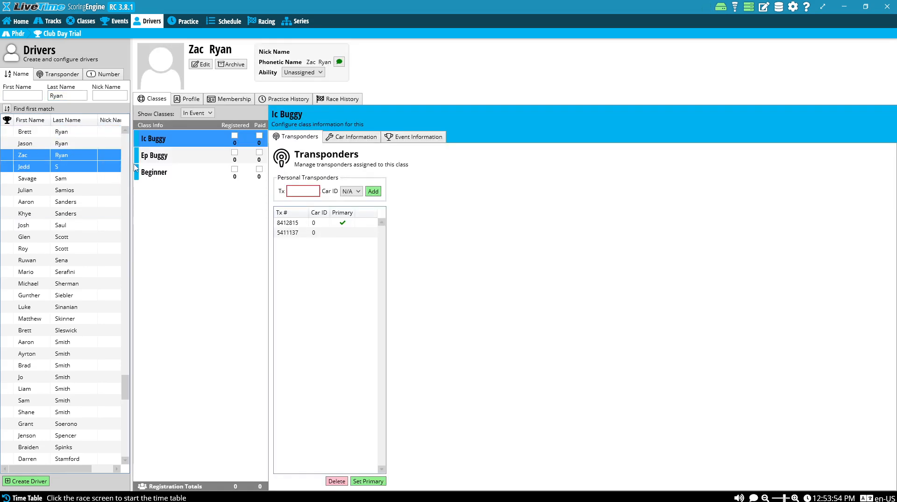
- Register the driver in the Ic Buggy class and inspect the transponders already assigned there
{"action": "left_click", "coordinate": [174, 173]}
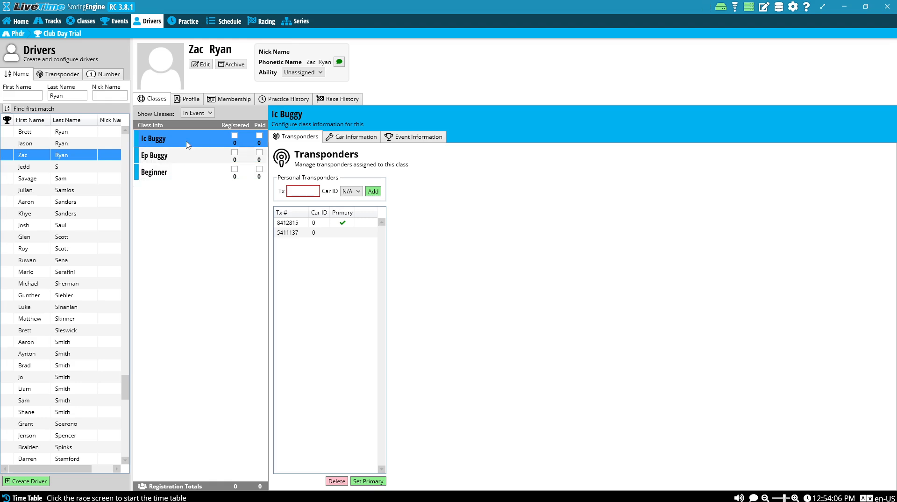
{"action": "left_click", "coordinate": [234, 135]}
{"action": "left_click", "coordinate": [303, 225]}
{"action": "left_click", "coordinate": [303, 232]}
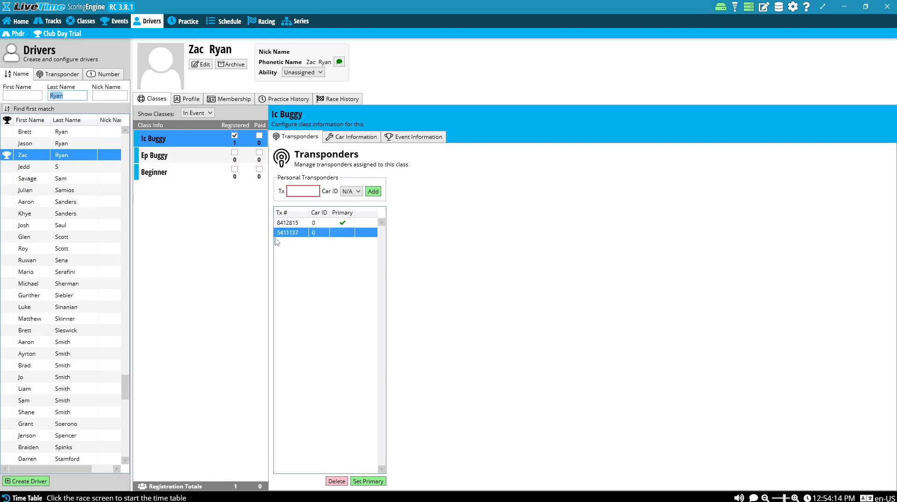
{"action": "left_click", "coordinate": [301, 248]}
{"action": "left_click", "coordinate": [296, 232]}
{"action": "left_click", "coordinate": [295, 223]}
{"action": "left_click", "coordinate": [295, 235]}
- Add transponder 1234567 to the driver's Ic Buggy class and make the second transponder in the list primary
{"action": "left_click", "coordinate": [299, 192]}
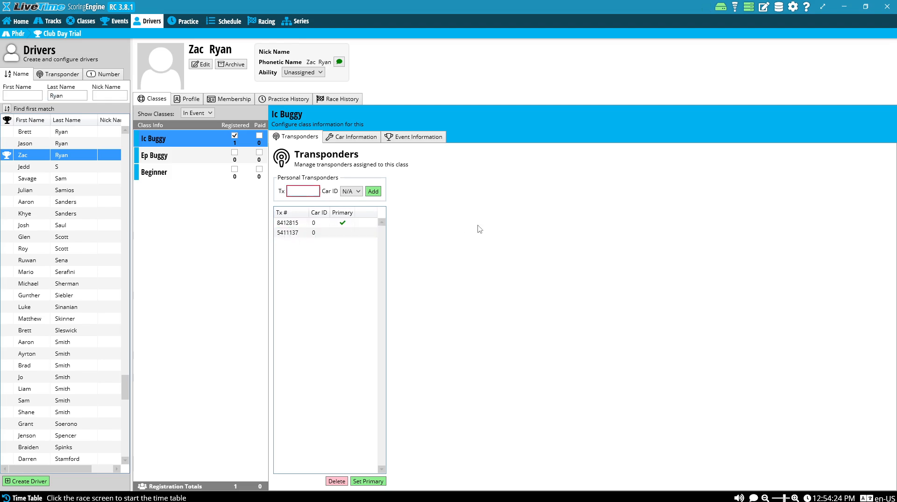
{"action": "type", "text": "12345"}
{"action": "left_click", "coordinate": [372, 191]}
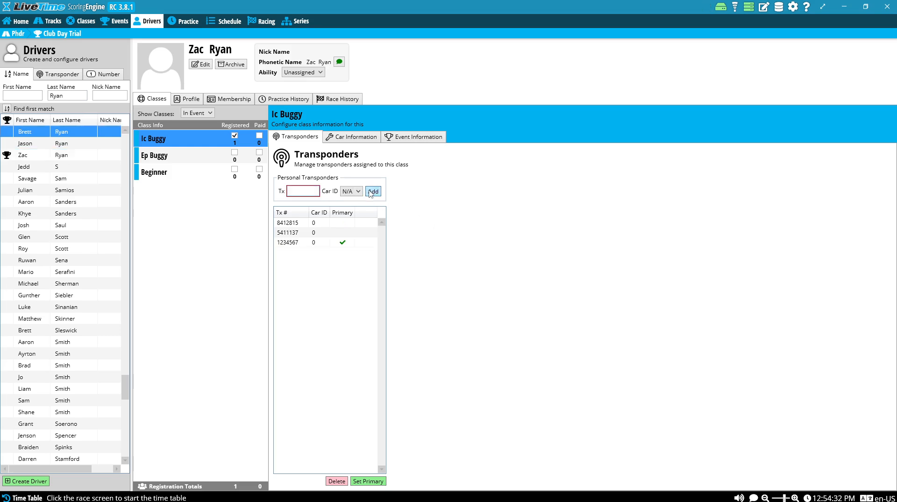
{"action": "left_click", "coordinate": [343, 242]}
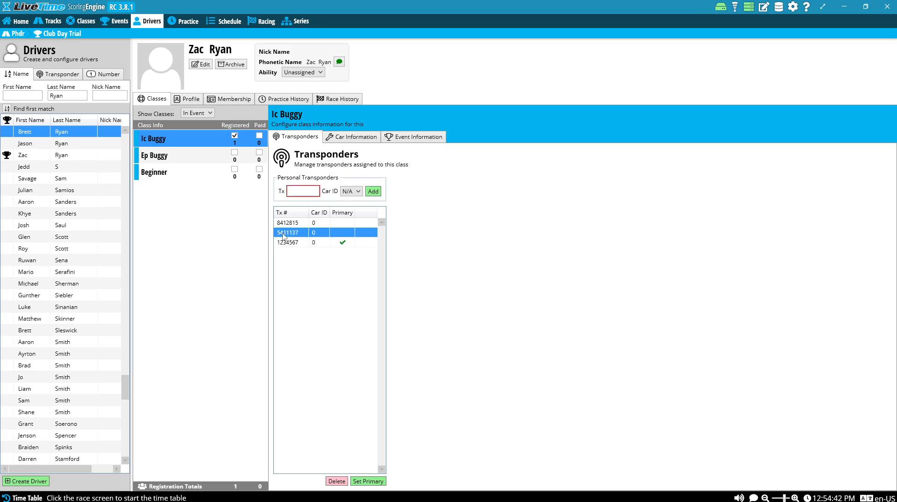
{"action": "left_click", "coordinate": [366, 481]}
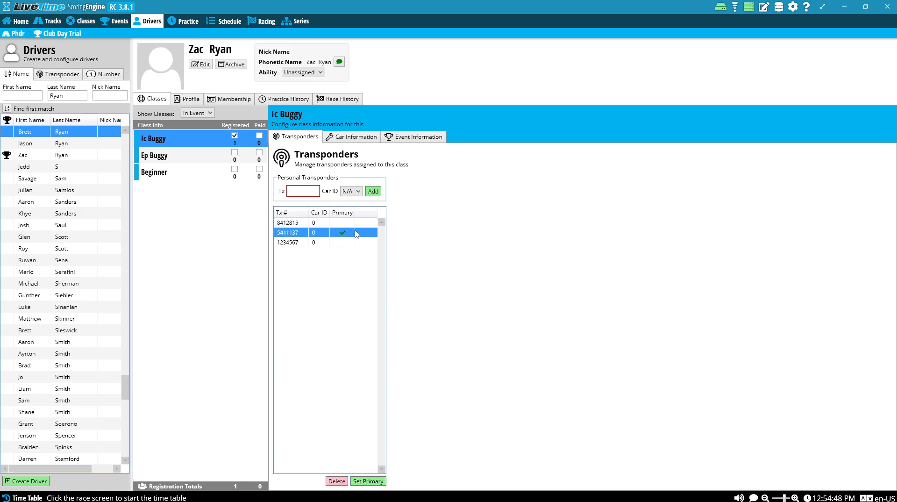
- Register the driver in Ep Buggy and replace that class's existing transponder with 346767
{"action": "left_click", "coordinate": [183, 160]}
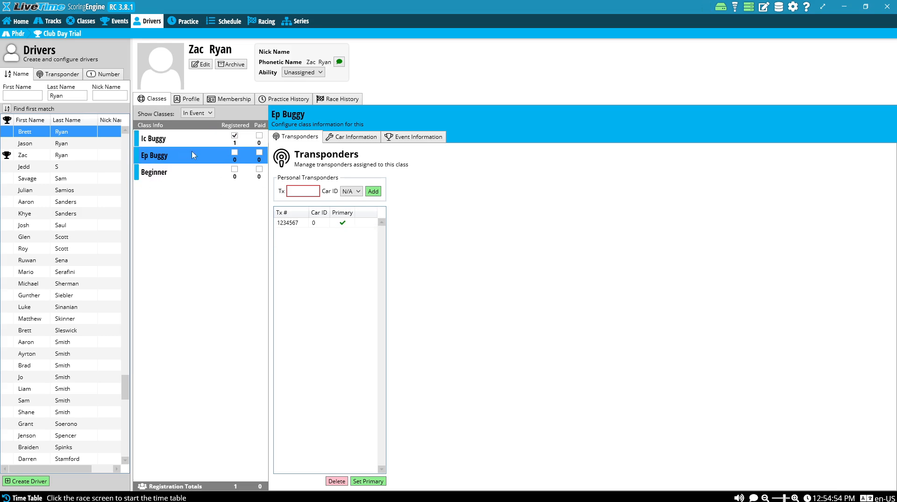
{"action": "left_click", "coordinate": [235, 156]}
{"action": "left_click", "coordinate": [296, 224]}
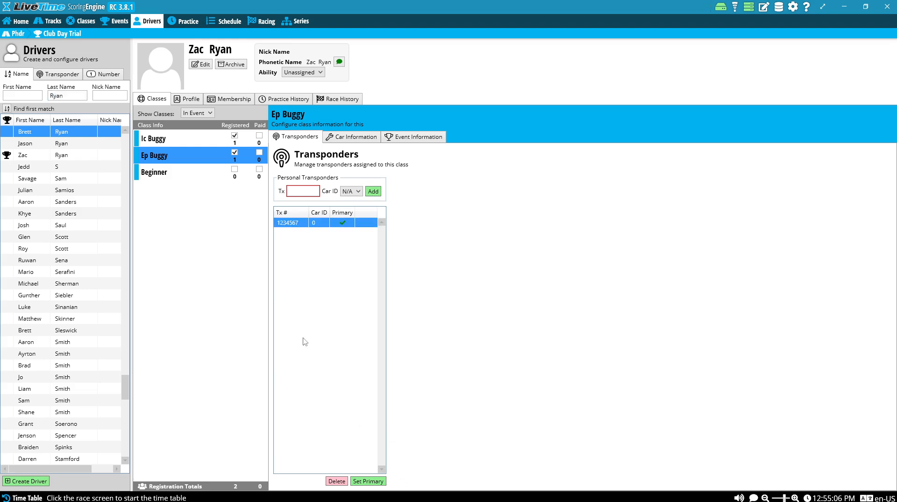
{"action": "left_click", "coordinate": [338, 480]}
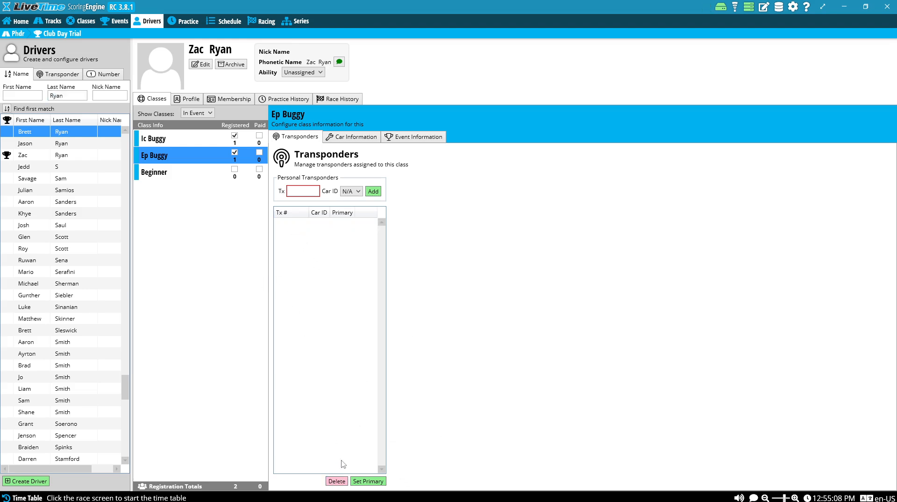
{"action": "type", "text": "346767"}
{"action": "left_click", "coordinate": [372, 191]}
{"action": "left_click", "coordinate": [344, 223]}
{"action": "left_click", "coordinate": [193, 141]}
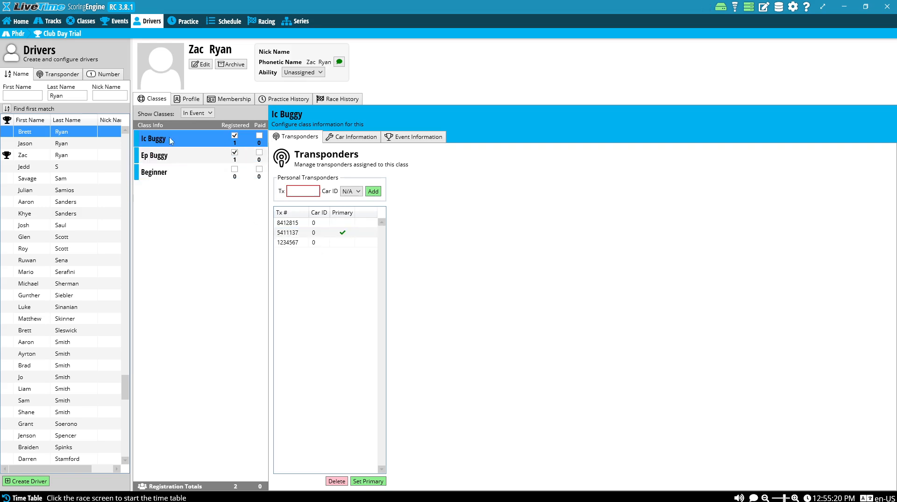
{"action": "left_click", "coordinate": [334, 242]}
{"action": "left_click", "coordinate": [334, 233]}
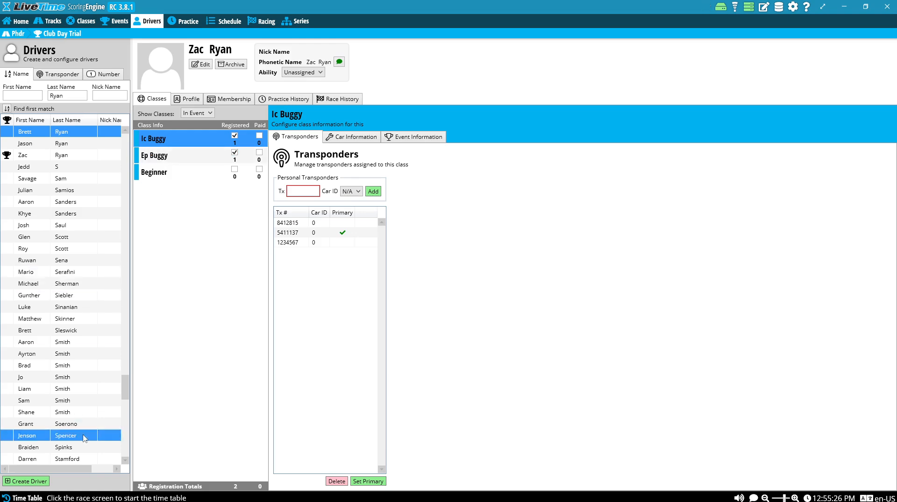
- Register two more drivers from further down the driver list in the Ep Buggy class
{"action": "scroll", "coordinate": [82, 363], "scroll_direction": "down", "scroll_amount": 2}
{"action": "scroll", "coordinate": [70, 364], "scroll_direction": "down", "scroll_amount": 5}
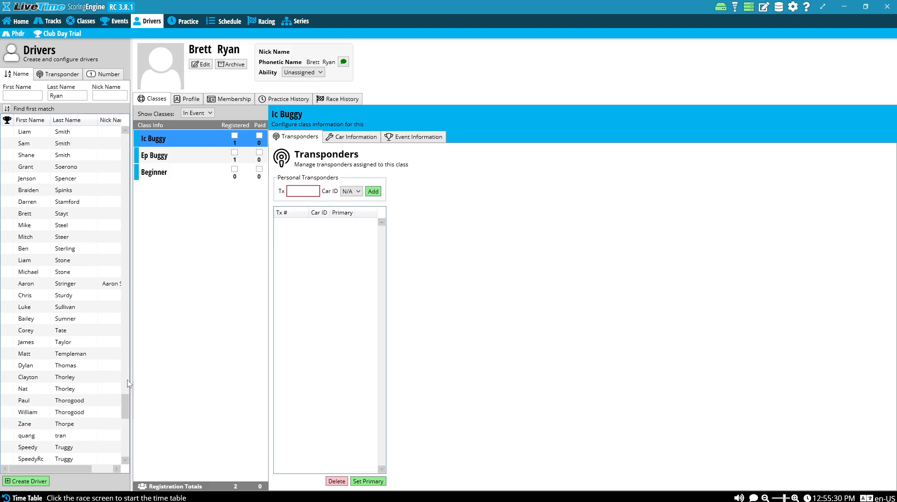
{"action": "left_click", "coordinate": [70, 298]}
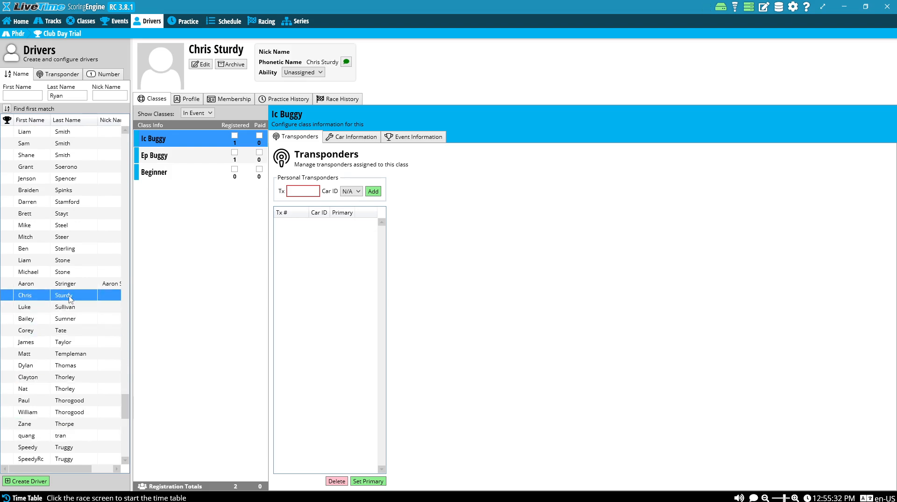
{"action": "left_click", "coordinate": [234, 153]}
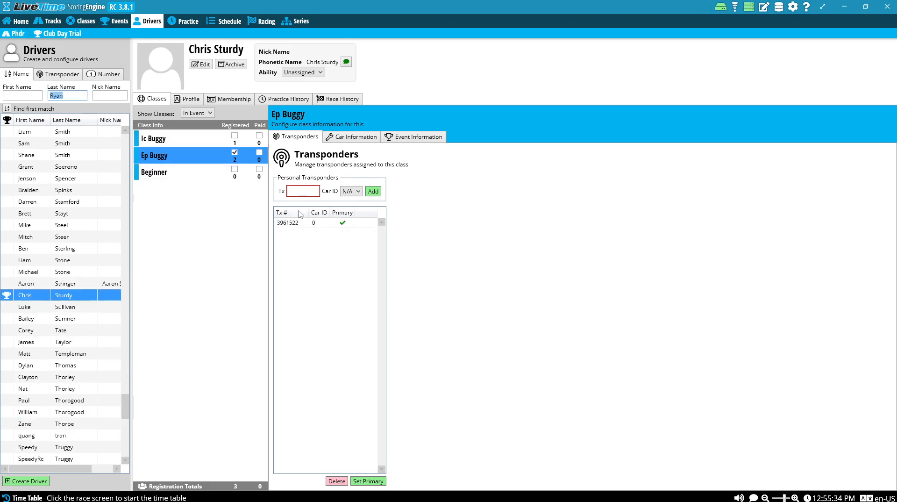
{"action": "left_click", "coordinate": [342, 224]}
{"action": "left_click", "coordinate": [70, 248]}
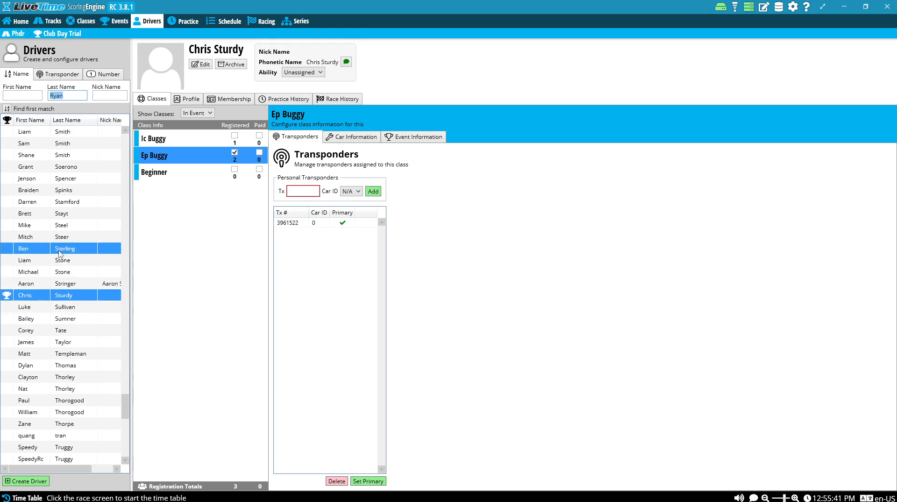
{"action": "left_click", "coordinate": [234, 152]}
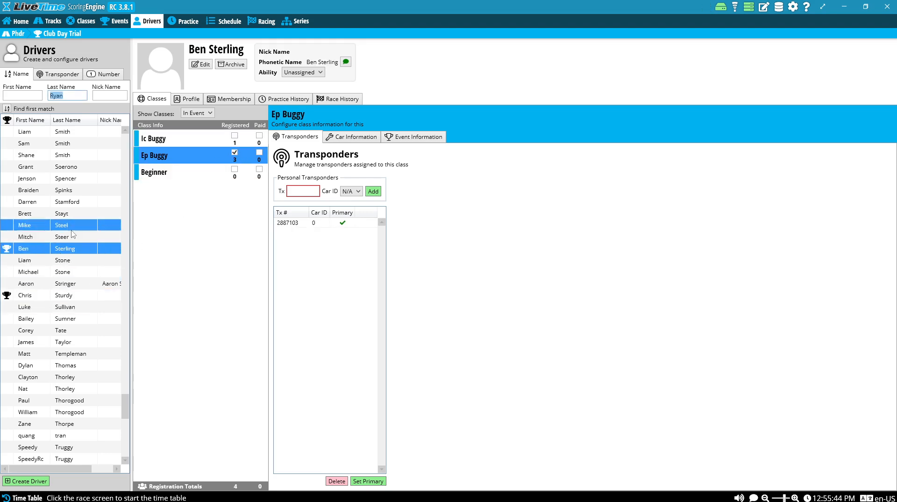
- Register another driver from slightly further up the list in Ep Buggy only, leaving Ic Buggy unregistered
{"action": "scroll", "coordinate": [65, 237], "scroll_direction": "up", "scroll_amount": 2}
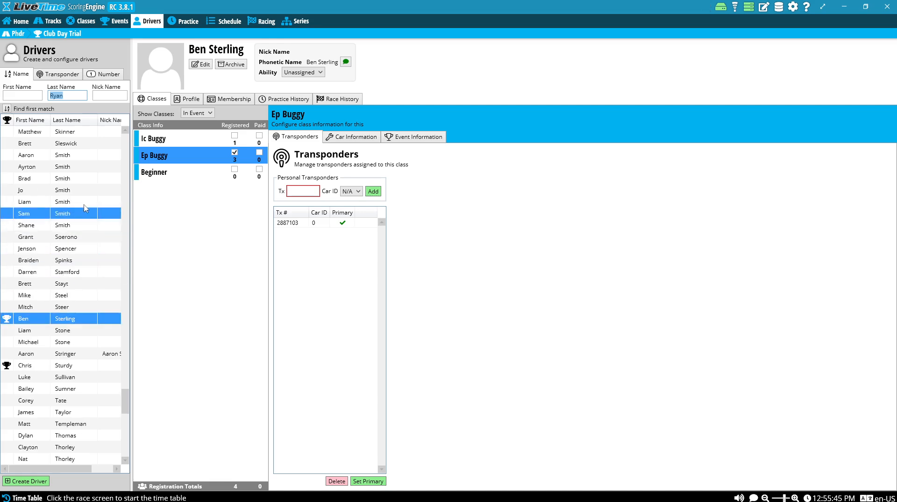
{"action": "left_click", "coordinate": [65, 178]}
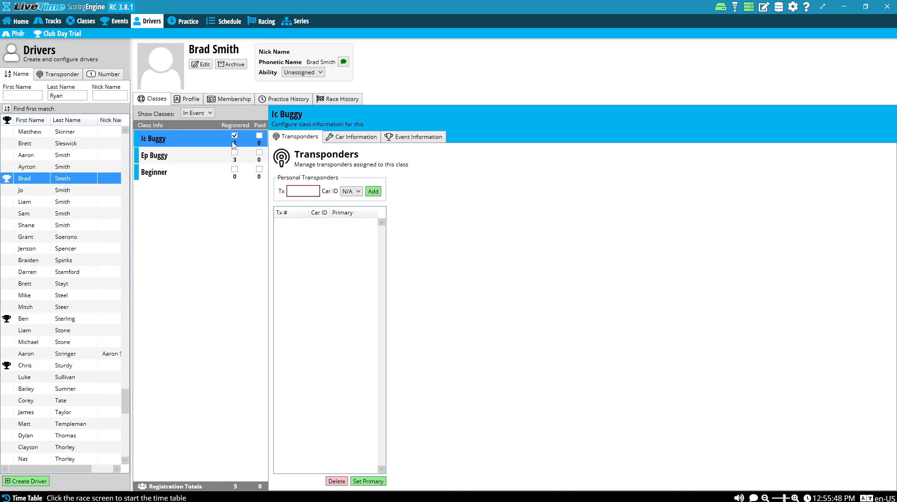
{"action": "left_click", "coordinate": [213, 158]}
{"action": "left_click", "coordinate": [235, 140]}
{"action": "left_click", "coordinate": [236, 154]}
{"action": "left_click", "coordinate": [234, 136]}
{"action": "left_click", "coordinate": [217, 157]}
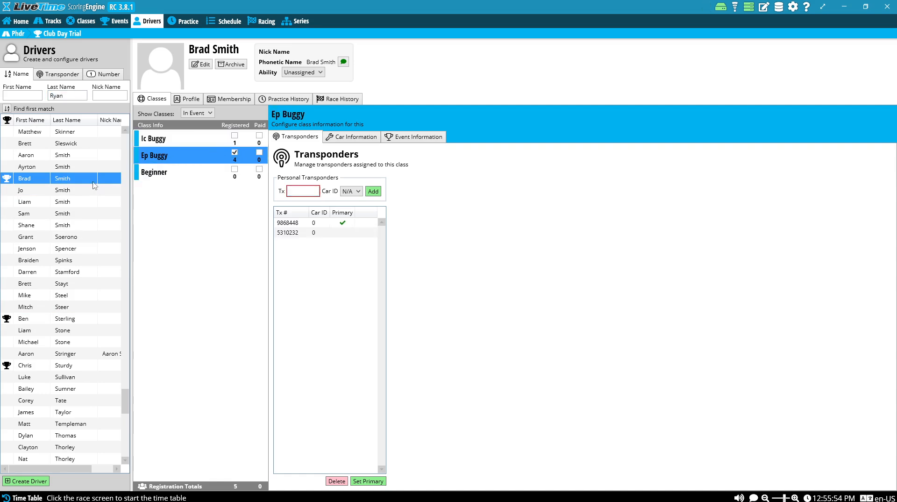
- Register two additional drivers from further up the driver list in the Ic Buggy class
{"action": "scroll", "coordinate": [93, 180], "scroll_direction": "up", "scroll_amount": 4}
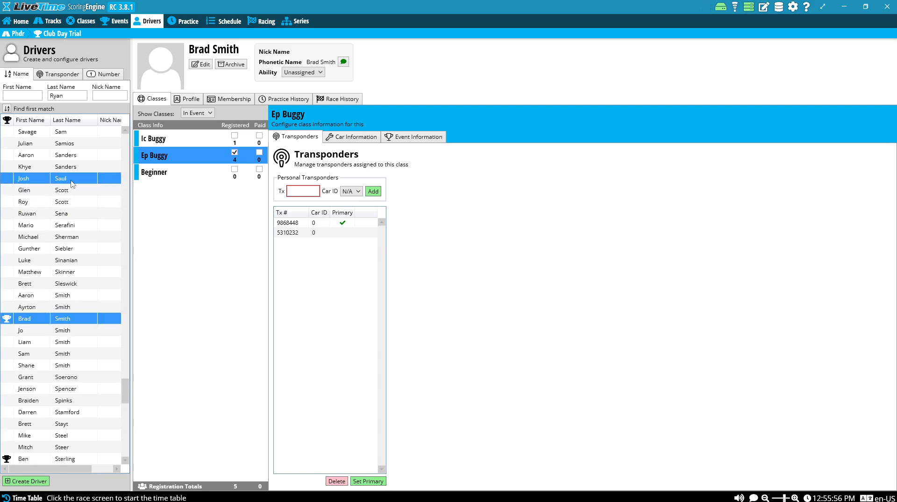
{"action": "left_click", "coordinate": [73, 182]}
{"action": "left_click", "coordinate": [235, 135]}
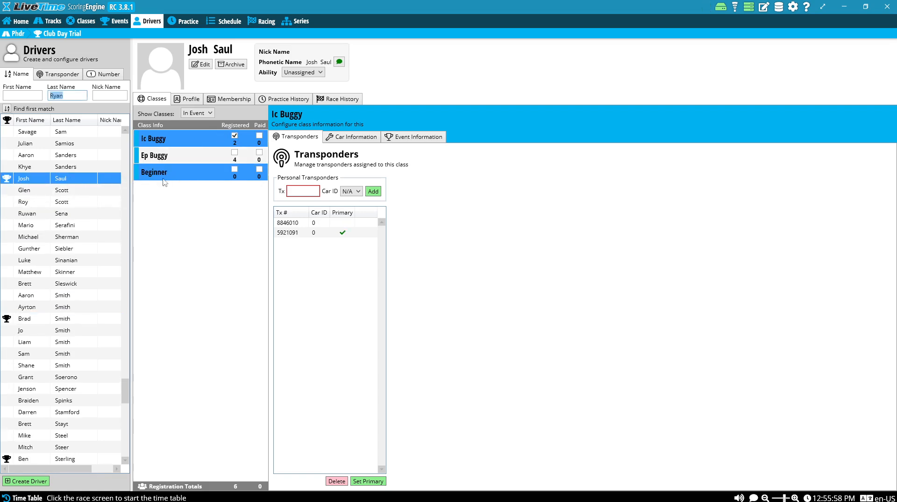
{"action": "scroll", "coordinate": [87, 210], "scroll_direction": "up", "scroll_amount": 4}
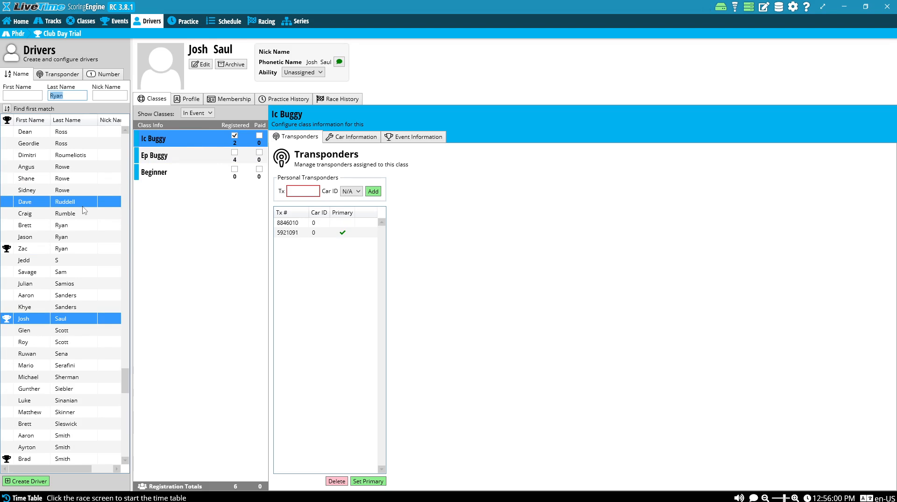
{"action": "scroll", "coordinate": [84, 210], "scroll_direction": "up", "scroll_amount": 2}
{"action": "left_click", "coordinate": [65, 154]}
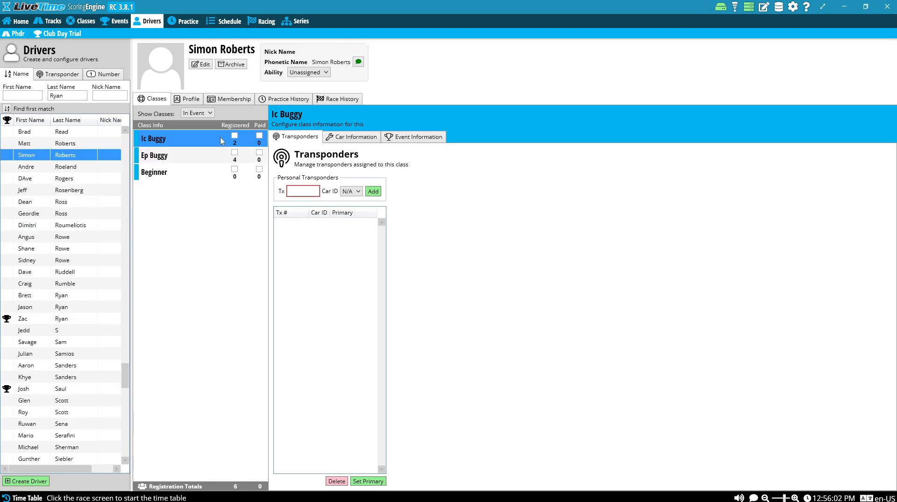
{"action": "left_click", "coordinate": [235, 136]}
- Register one more driver in Ic Buggy and a different nearby driver in Ep Buggy
{"action": "scroll", "coordinate": [87, 177], "scroll_direction": "up", "scroll_amount": 2}
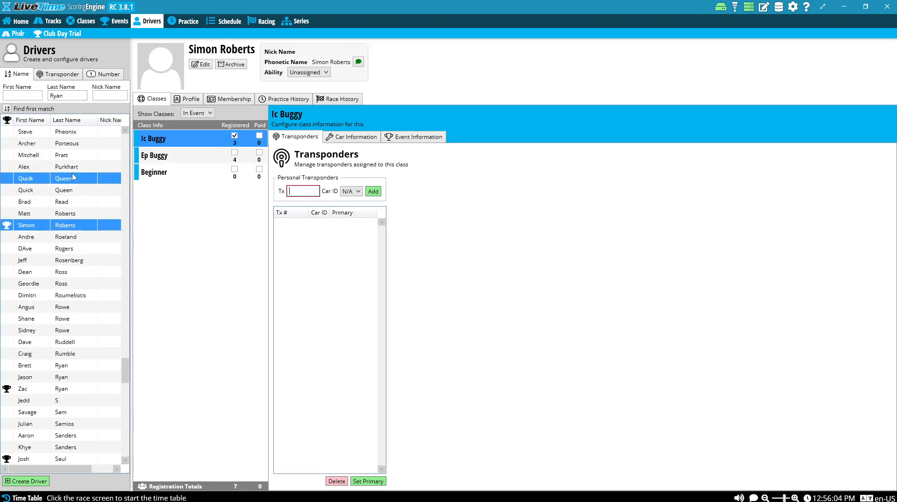
{"action": "left_click", "coordinate": [77, 142]}
{"action": "left_click", "coordinate": [236, 137]}
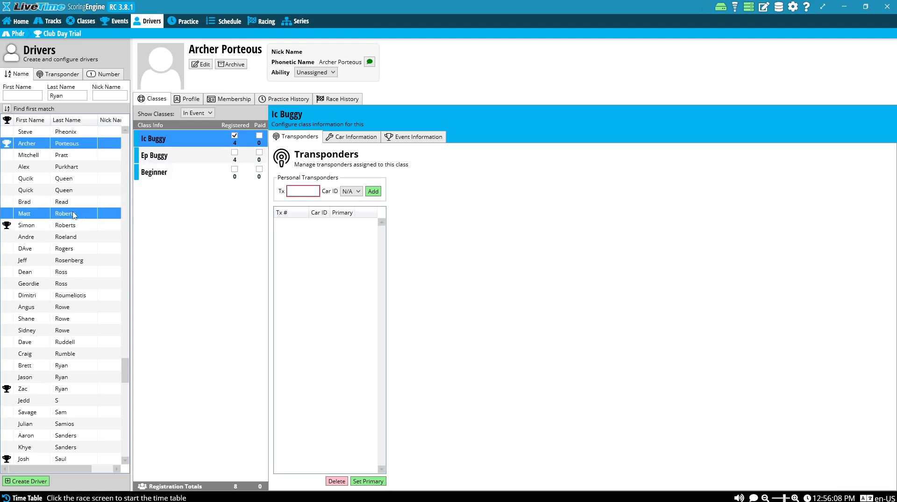
{"action": "left_click", "coordinate": [65, 166]}
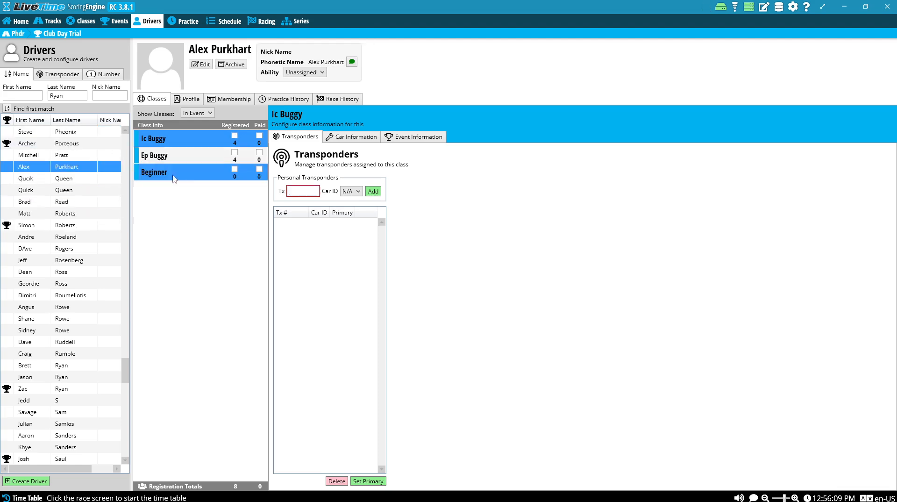
{"action": "left_click", "coordinate": [235, 152]}
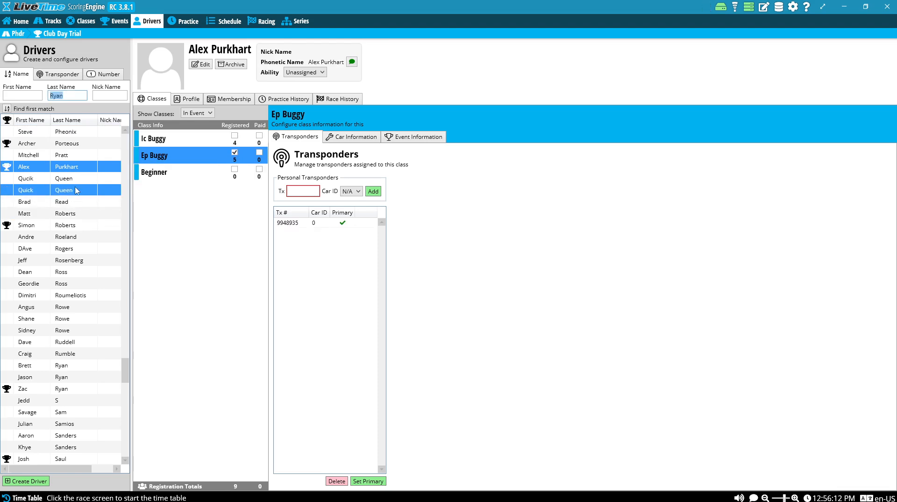
- Register a driver with a surname starting with S from further down the driver list in the Ic Buggy class
{"action": "left_click", "coordinate": [70, 201]}
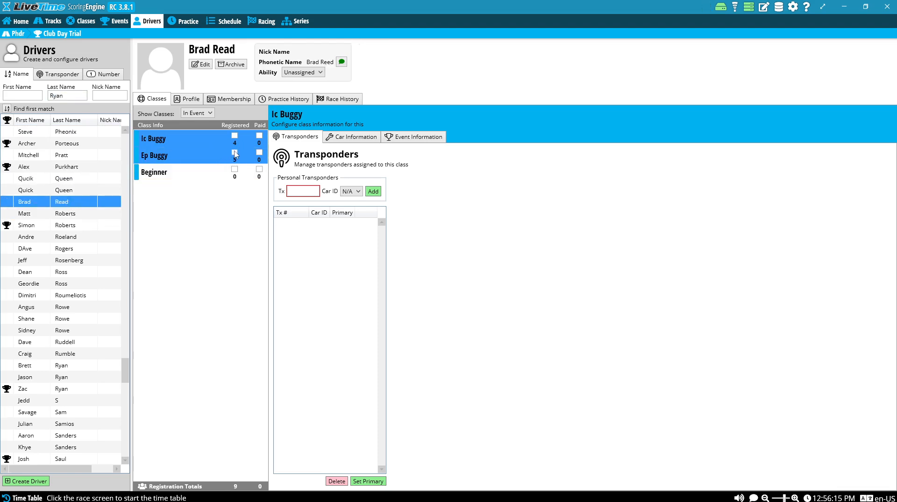
{"action": "left_click", "coordinate": [215, 173]}
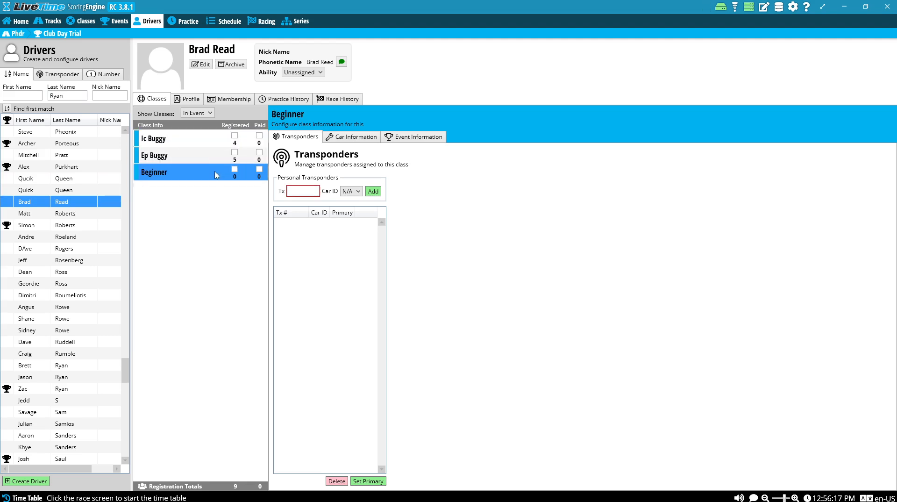
{"action": "left_click", "coordinate": [48, 285]}
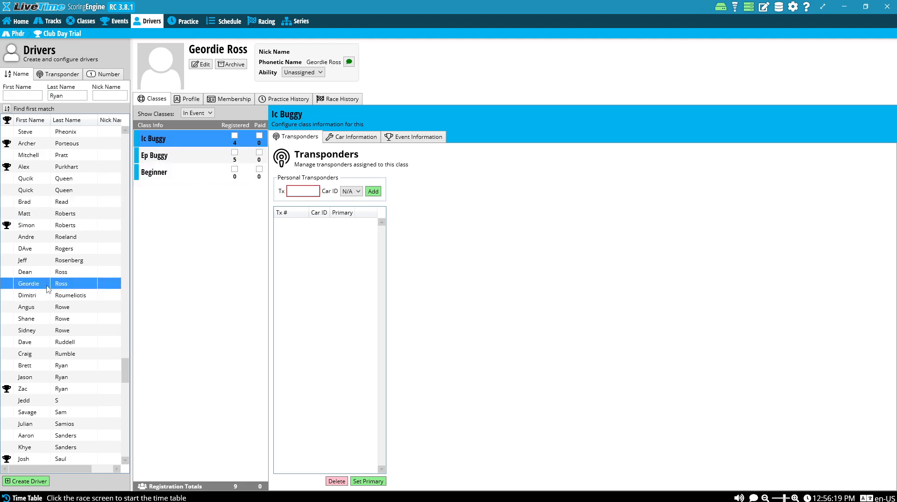
{"action": "scroll", "coordinate": [51, 280], "scroll_direction": "down", "scroll_amount": 4}
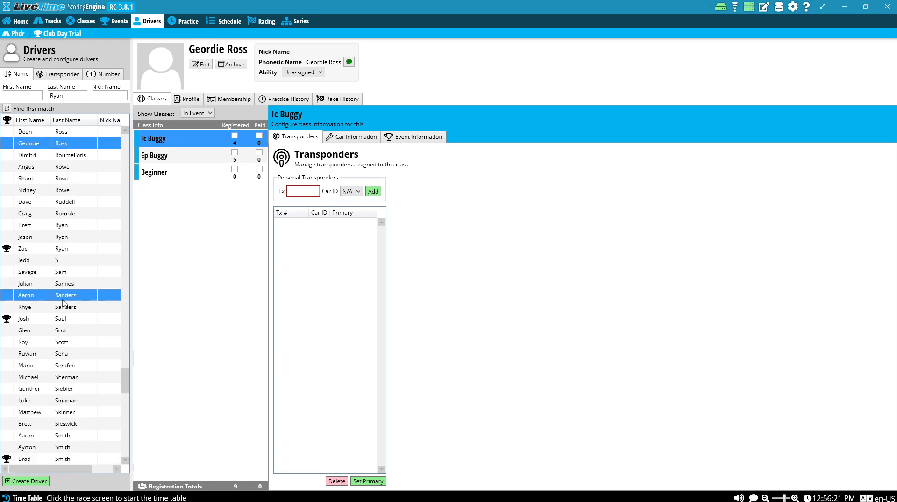
{"action": "left_click", "coordinate": [62, 270]}
{"action": "left_click", "coordinate": [235, 136]}
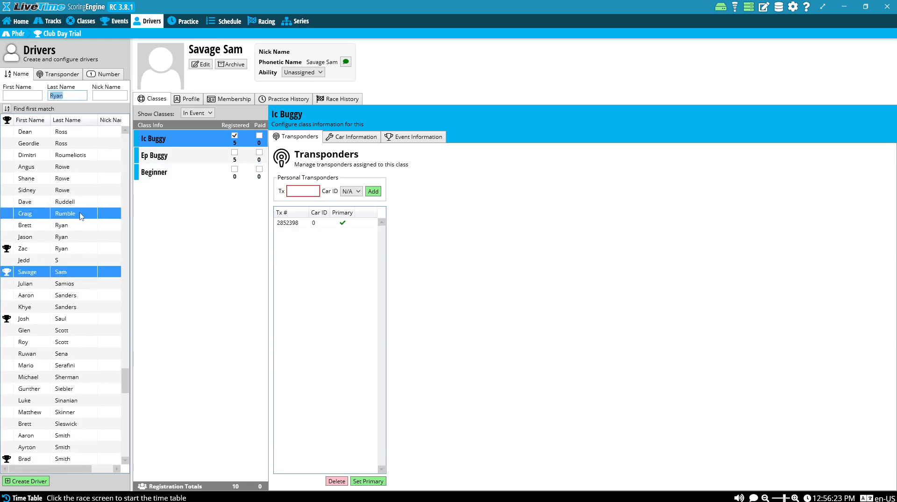
- Register another driver with an S surname, further down the list, in the Beginner class and add personal transponder 134647
{"action": "scroll", "coordinate": [70, 260], "scroll_direction": "down", "scroll_amount": 3}
{"action": "left_click", "coordinate": [73, 310]}
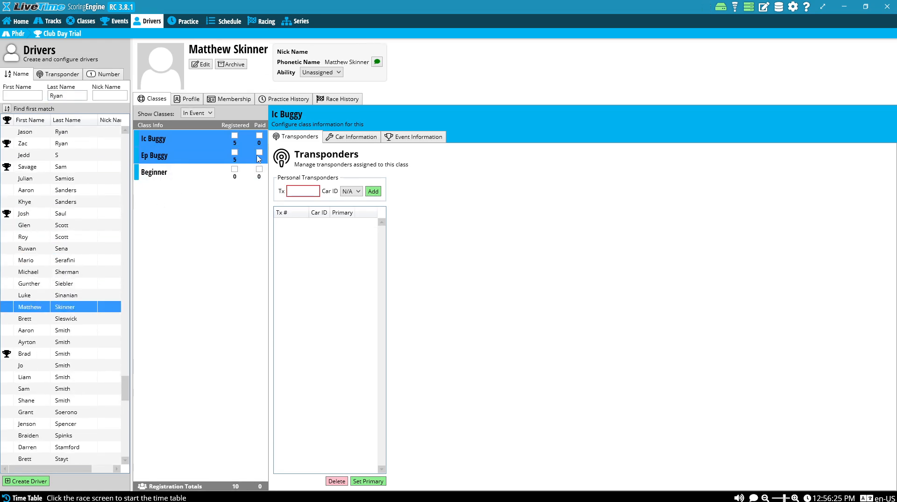
{"action": "left_click", "coordinate": [235, 168]}
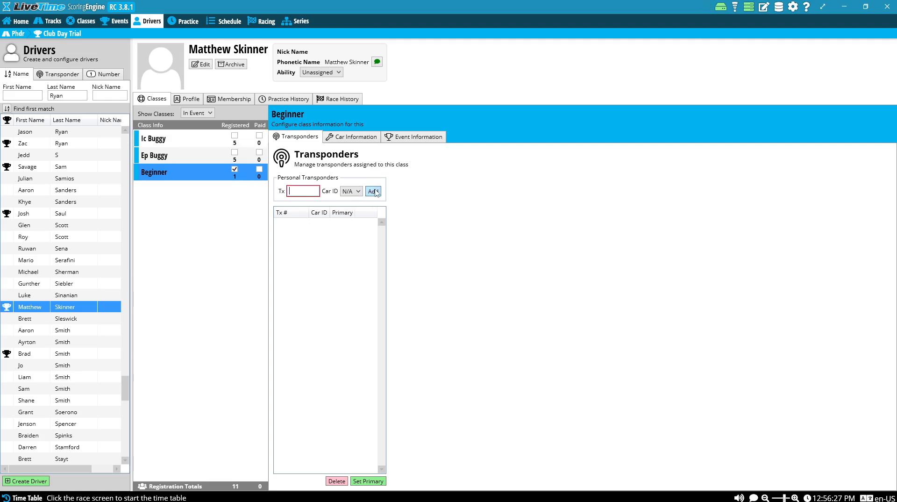
{"action": "type", "text": "134647"}
{"action": "left_click", "coordinate": [373, 191]}
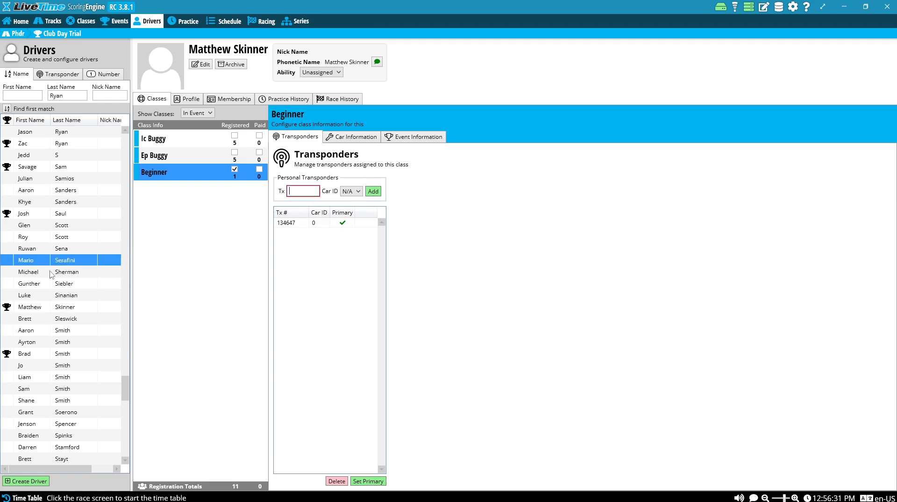
- Register a driver with a surname starting with V in the Ic Buggy class
{"action": "scroll", "coordinate": [48, 333], "scroll_direction": "down", "scroll_amount": 2}
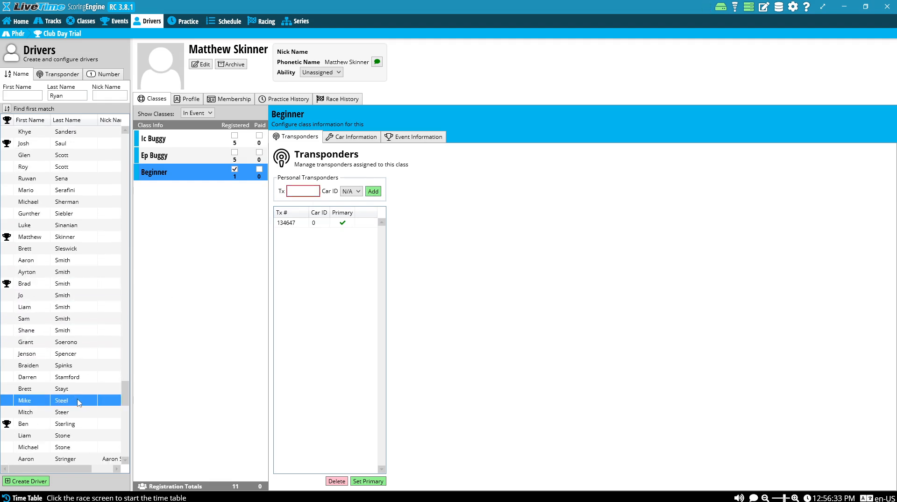
{"action": "left_click", "coordinate": [42, 399]}
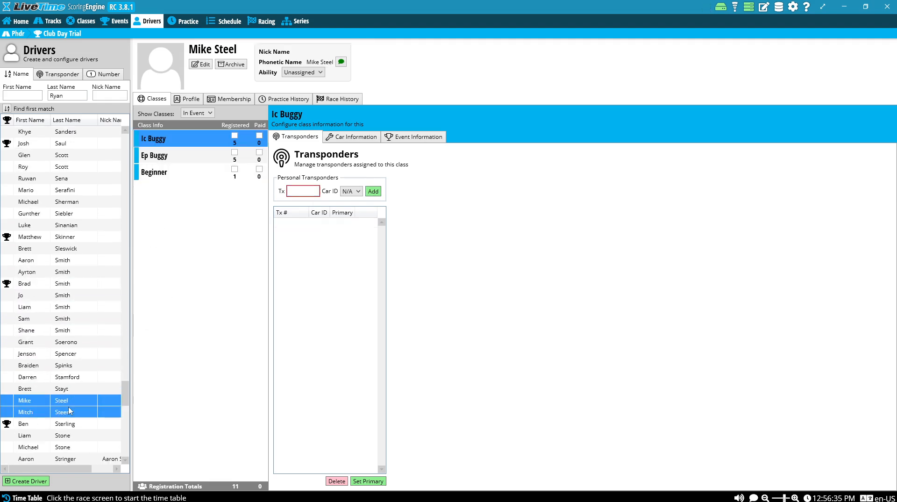
{"action": "scroll", "coordinate": [71, 420], "scroll_direction": "down", "scroll_amount": 6}
{"action": "scroll", "coordinate": [87, 391], "scroll_direction": "down", "scroll_amount": 3}
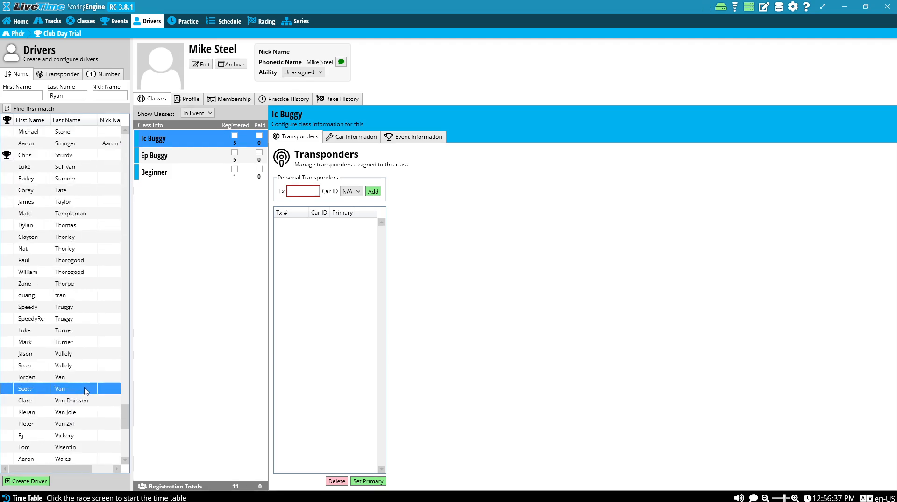
{"action": "left_click", "coordinate": [66, 387]}
{"action": "left_click", "coordinate": [68, 377]}
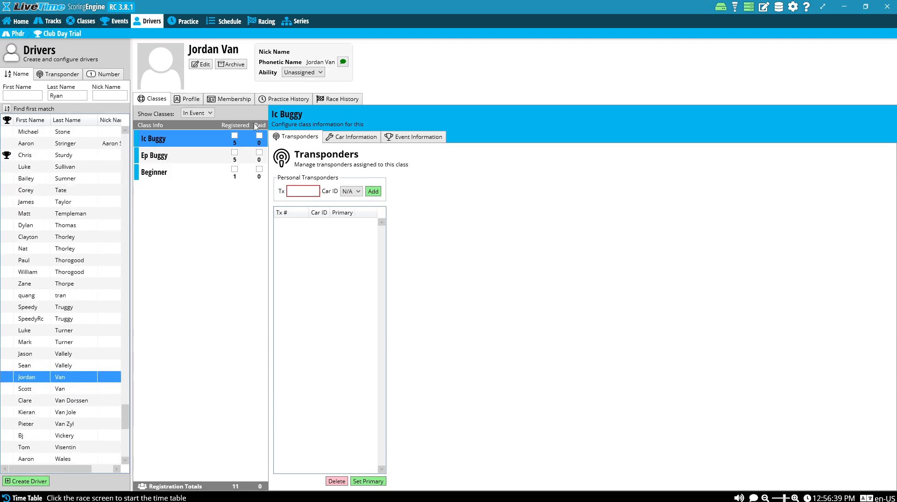
{"action": "left_click", "coordinate": [234, 136]}
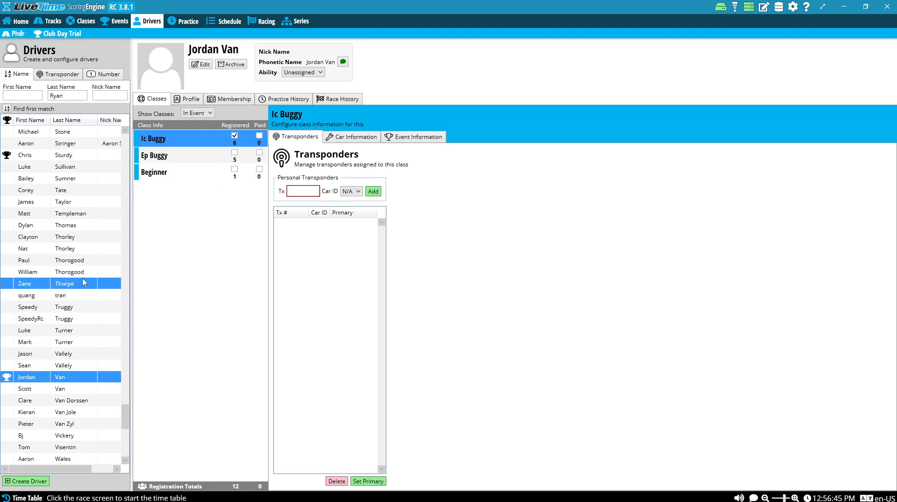
- Register a W-surname driver near the end of the list in Ic Buggy and a Y-surname driver in Beginner
{"action": "scroll", "coordinate": [64, 346], "scroll_direction": "down", "scroll_amount": 6}
{"action": "scroll", "coordinate": [64, 346], "scroll_direction": "down", "scroll_amount": 5}
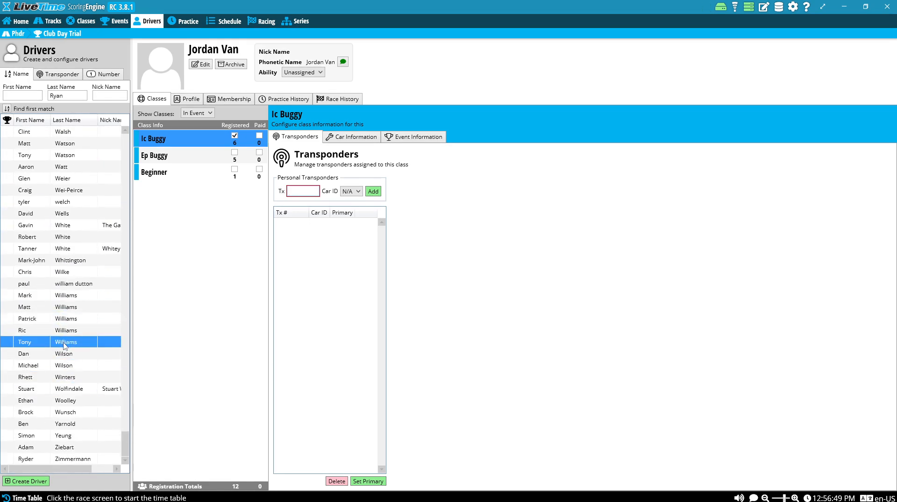
{"action": "left_click", "coordinate": [64, 330]}
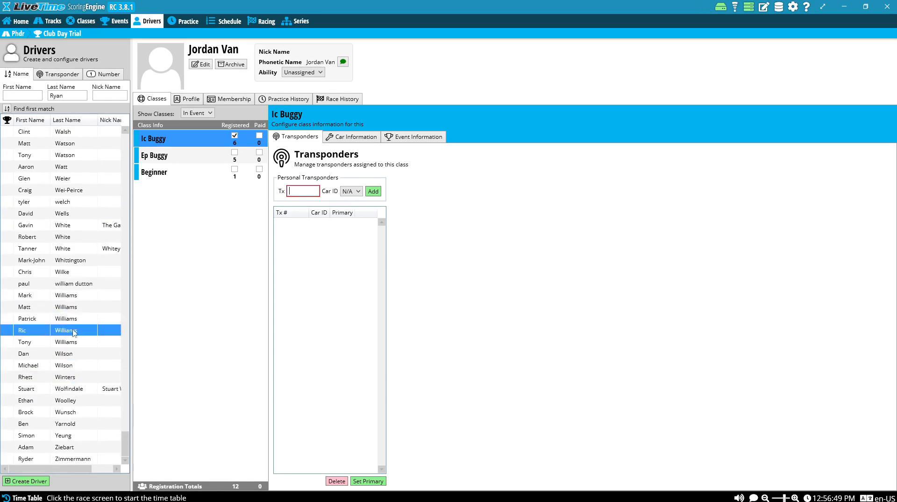
{"action": "left_click", "coordinate": [31, 400]}
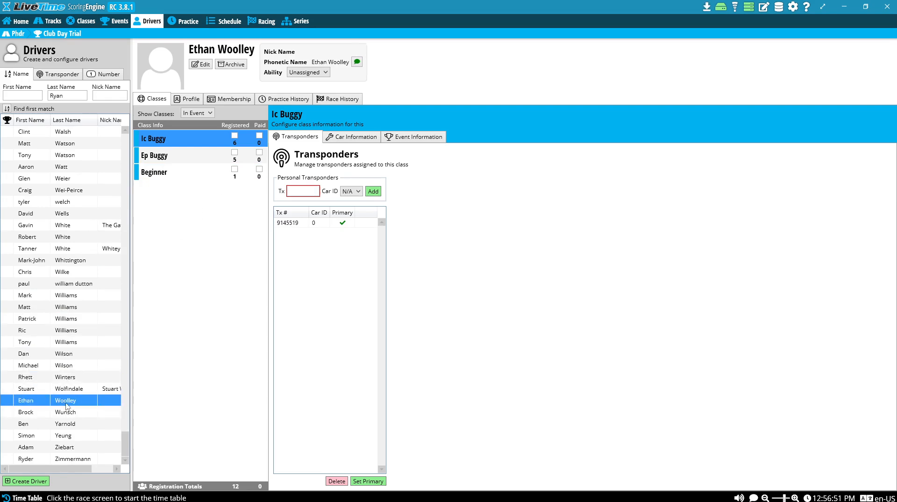
{"action": "left_click", "coordinate": [234, 136]}
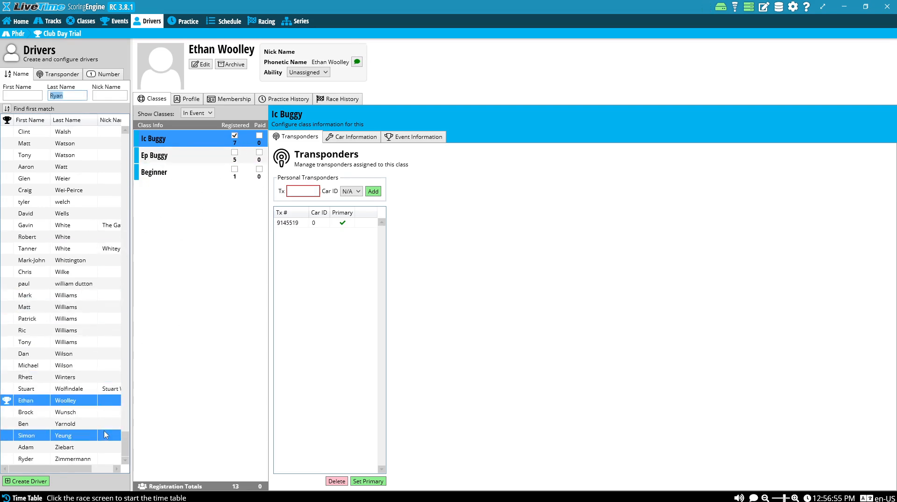
{"action": "left_click", "coordinate": [106, 423]}
{"action": "left_click", "coordinate": [234, 171]}
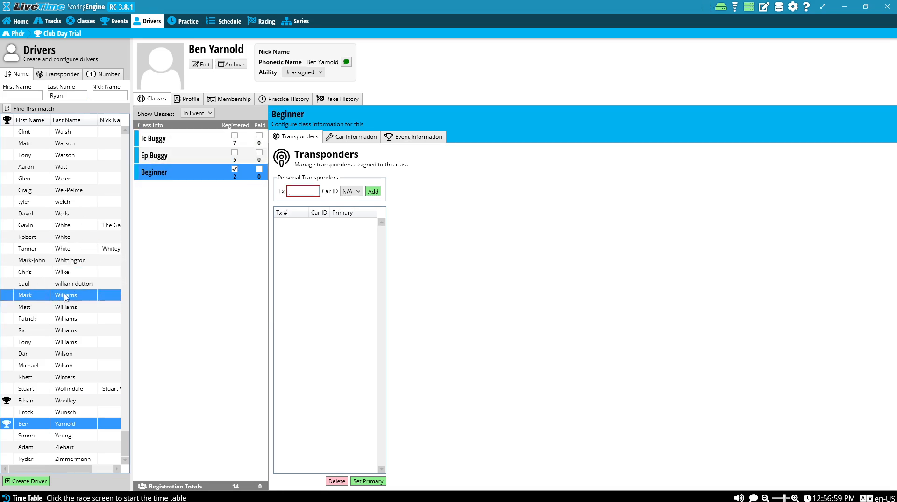
- Register a driver with a surname starting with St in the Beginner class and add personal transponder 134677
{"action": "scroll", "coordinate": [74, 191], "scroll_direction": "up", "scroll_amount": 12}
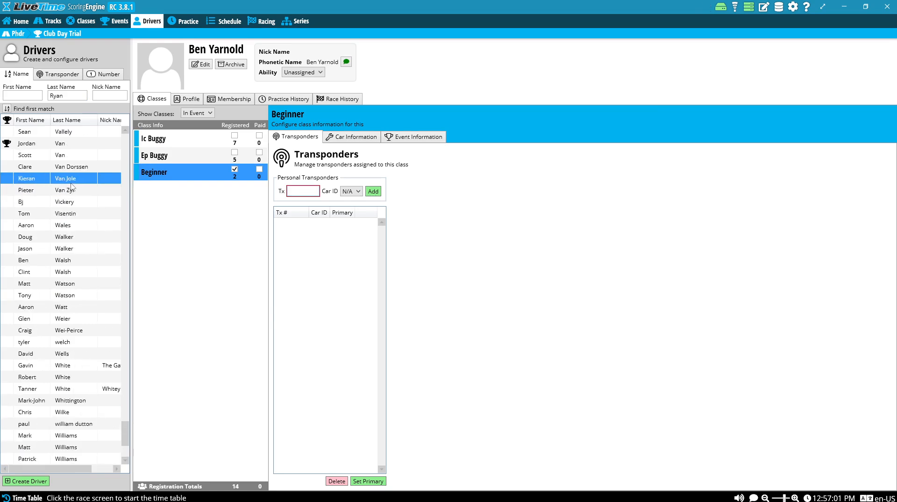
{"action": "scroll", "coordinate": [76, 190], "scroll_direction": "up", "scroll_amount": 3}
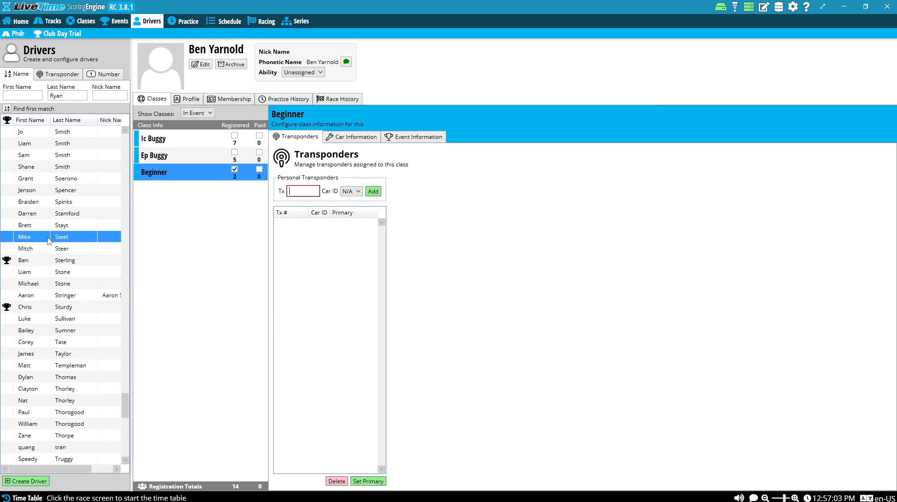
{"action": "left_click", "coordinate": [63, 248]}
{"action": "left_click", "coordinate": [235, 168]}
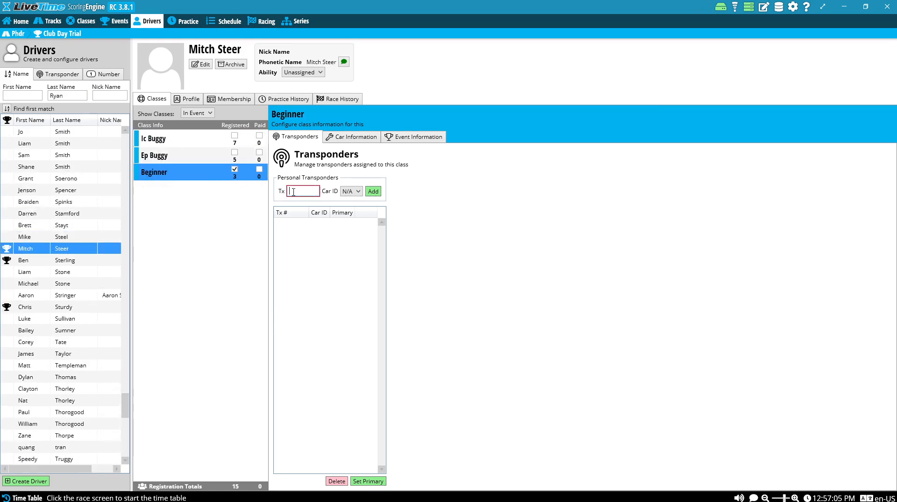
{"action": "type", "text": "134677"}
{"action": "left_click", "coordinate": [372, 191]}
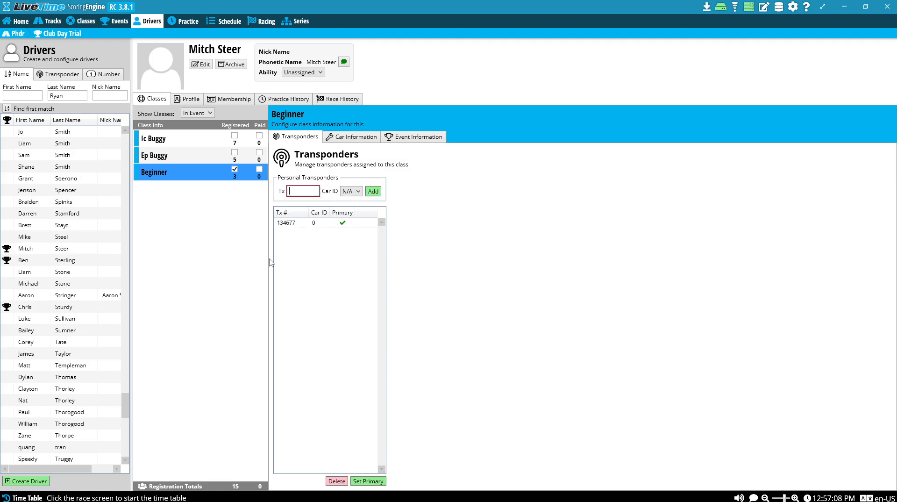
- Register a driver with a surname starting with Sh in the Beginner class and add personal transponder 134679
{"action": "scroll", "coordinate": [64, 224], "scroll_direction": "up", "scroll_amount": 3}
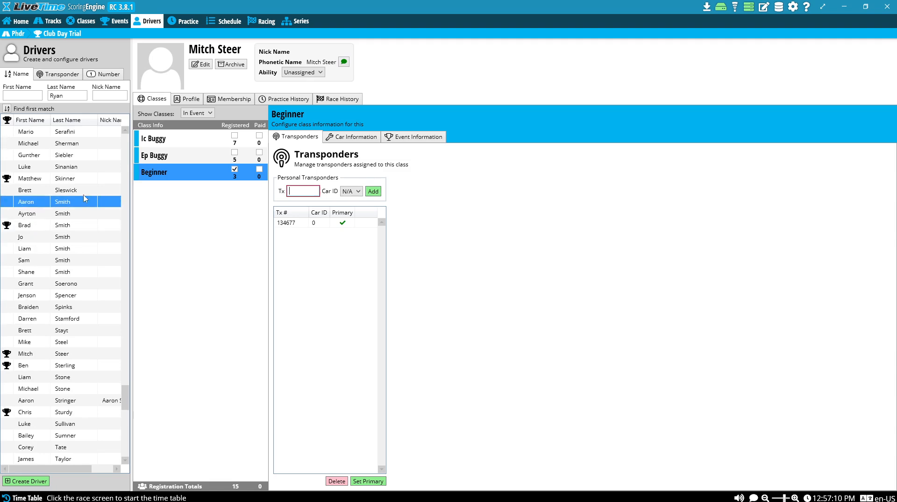
{"action": "left_click", "coordinate": [65, 143]}
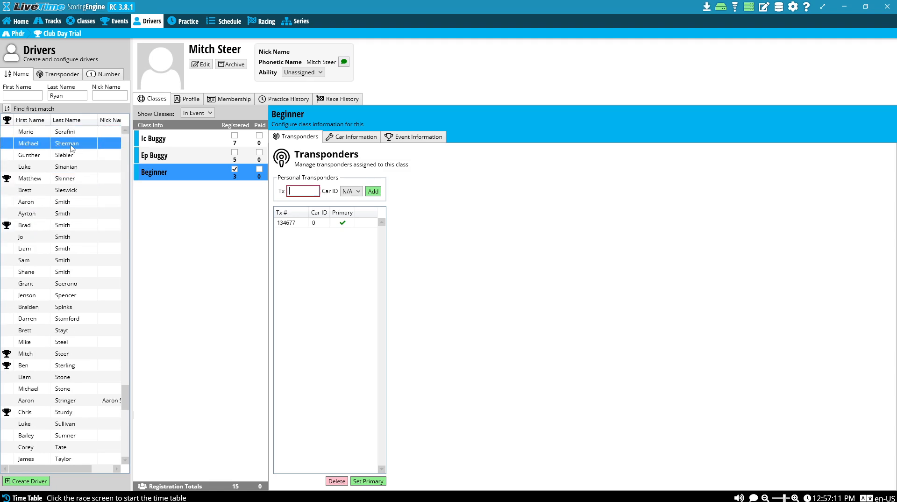
{"action": "left_click", "coordinate": [234, 172]}
{"action": "left_click", "coordinate": [235, 170]}
{"action": "left_click", "coordinate": [293, 190]}
{"action": "type", "text": "134679"}
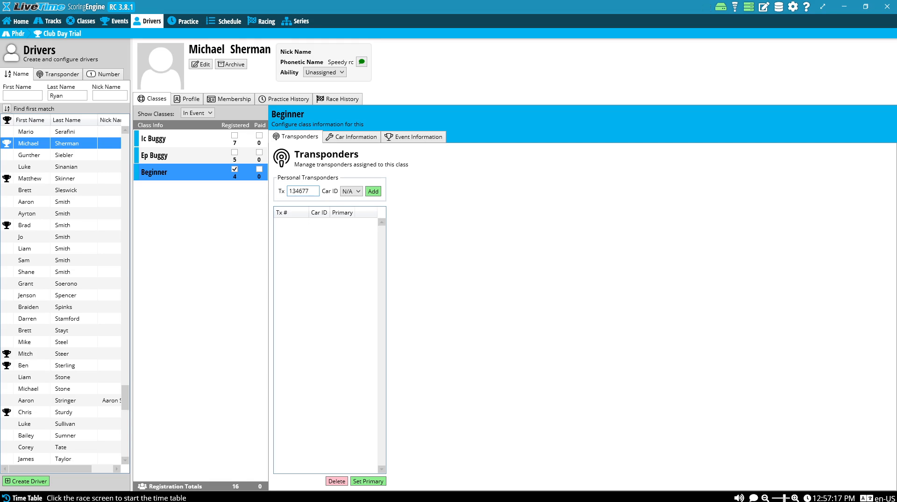
{"action": "left_click", "coordinate": [373, 191]}
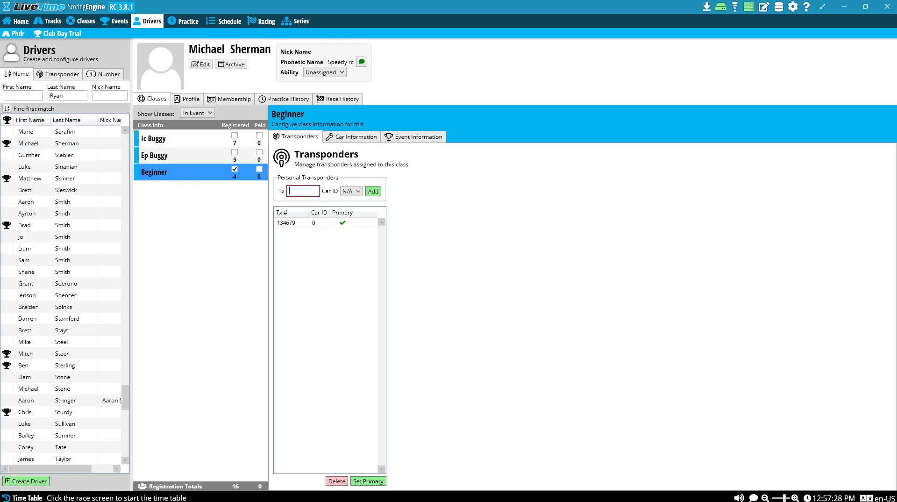
{"action": "left_click", "coordinate": [30, 143]}
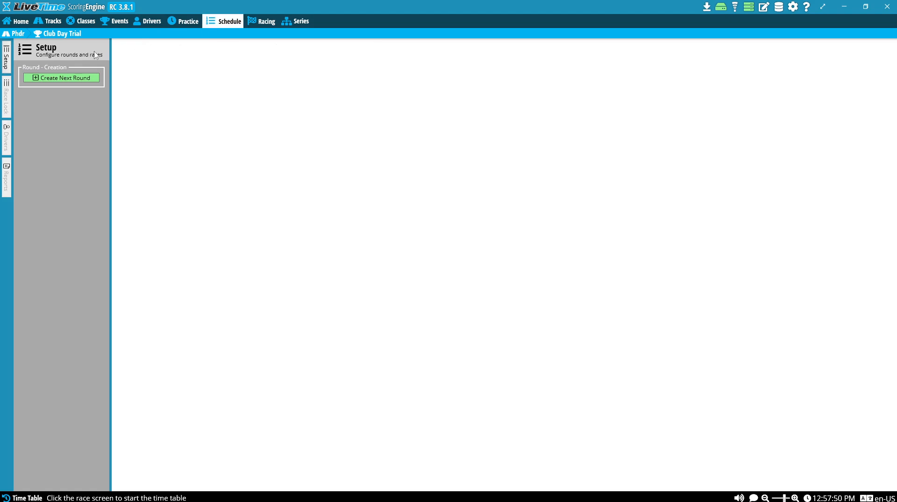
- Start creating the next round in the event schedule with the round type Qualifying Round
{"action": "left_click", "coordinate": [66, 78]}
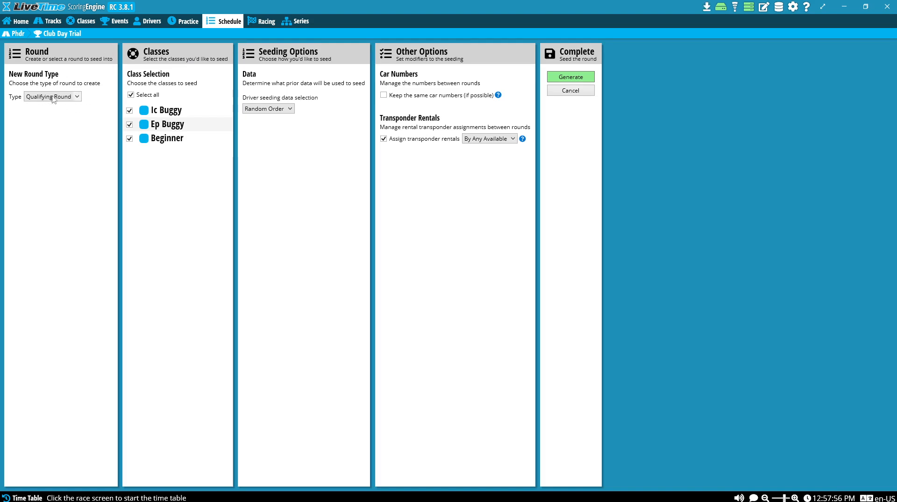
{"action": "left_click", "coordinate": [77, 99]}
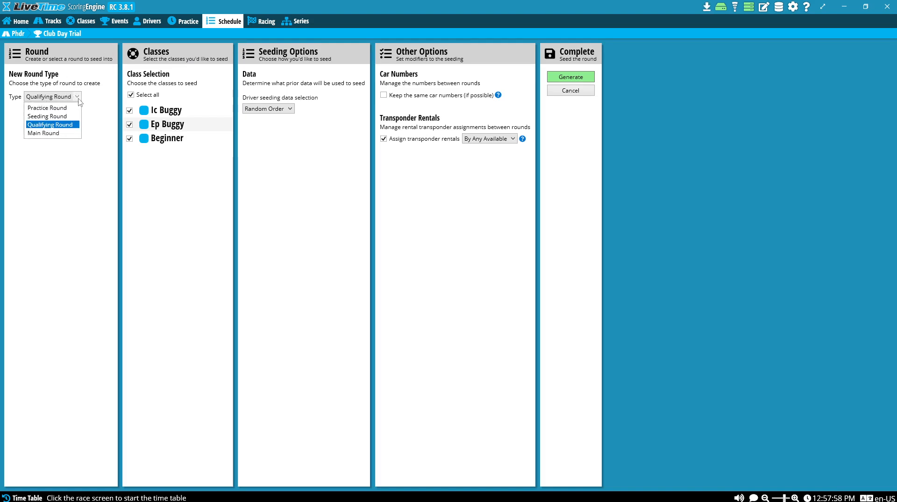
{"action": "left_click", "coordinate": [64, 129]}
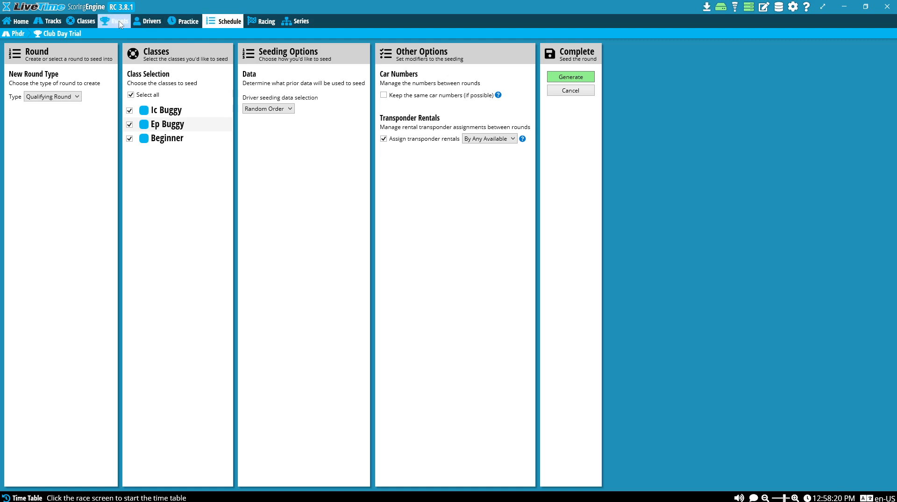
- Add the IC Truggy (1:8 Nitro Truggy) class to the end of the Club Day Trial event's class order
{"action": "left_click", "coordinate": [91, 24]}
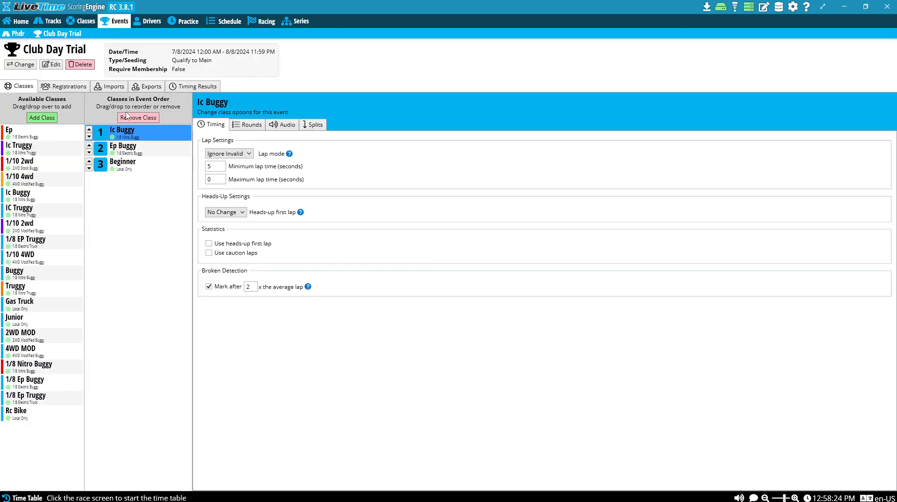
{"action": "left_click_drag", "start_coordinate": [36, 211], "coordinate": [113, 197]}
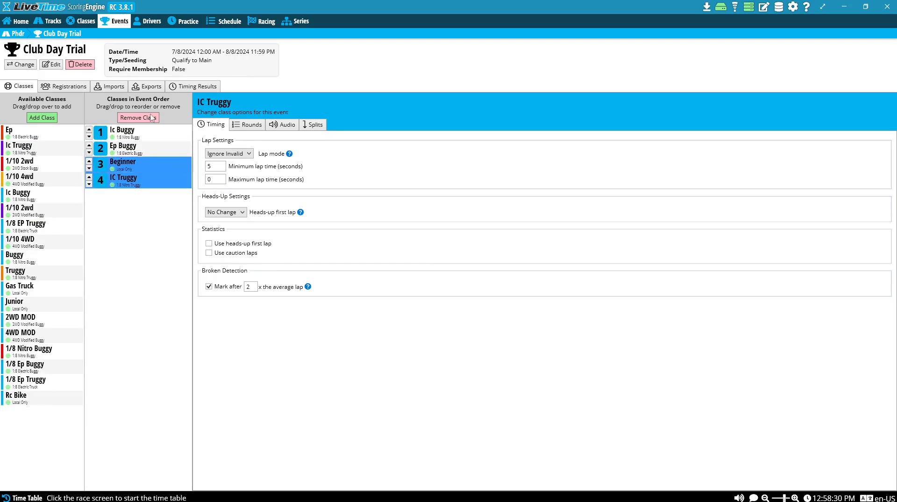
- Register a driver near the start of the driver list in the IC Truggy class and return to the schedule's round setup
{"action": "left_click", "coordinate": [152, 21]}
{"action": "left_click", "coordinate": [66, 178]}
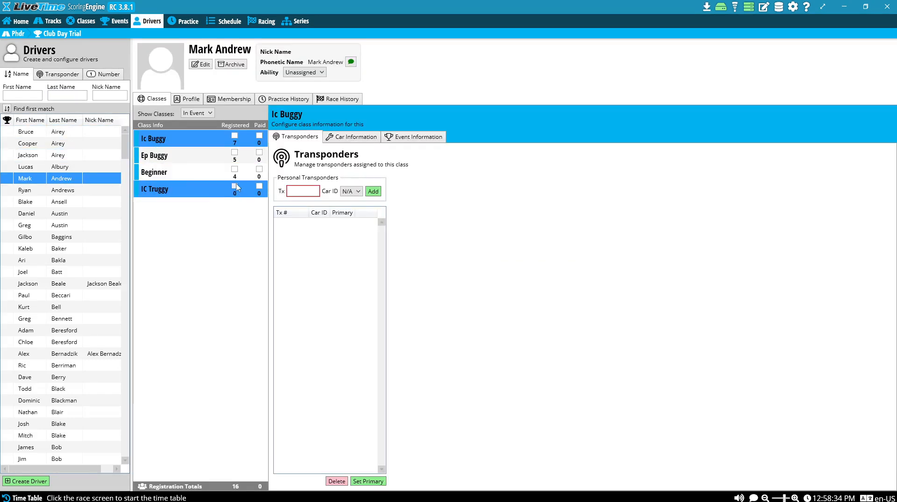
{"action": "left_click", "coordinate": [236, 187]}
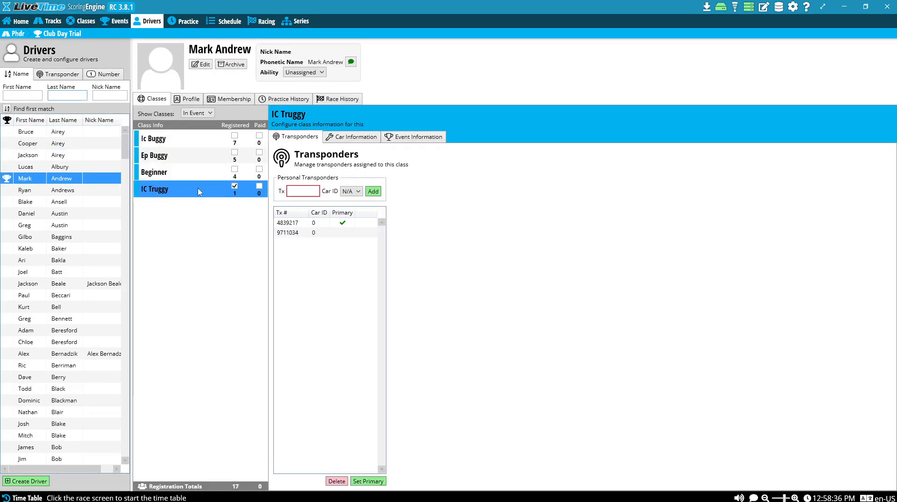
{"action": "left_click", "coordinate": [220, 21]}
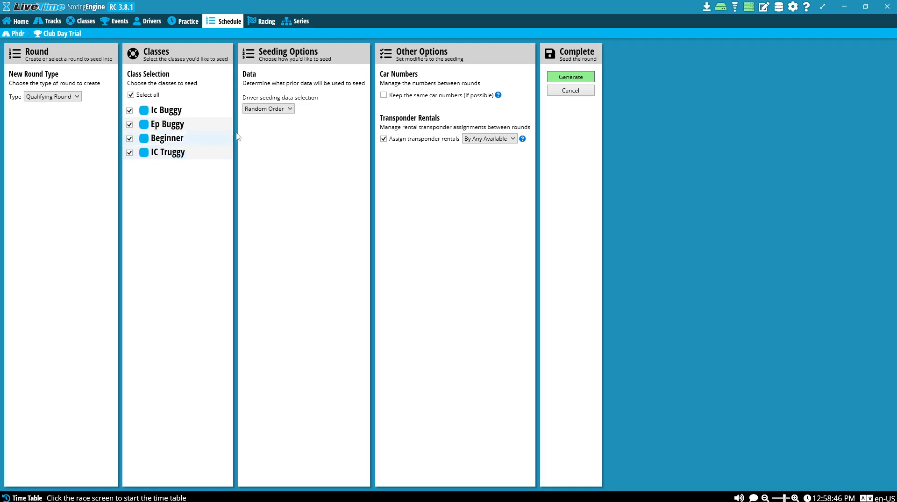
- Generate the qualifying round in random order and move the back-to-back driver from the second Ic Buggy heat to the first
{"action": "left_click", "coordinate": [577, 78]}
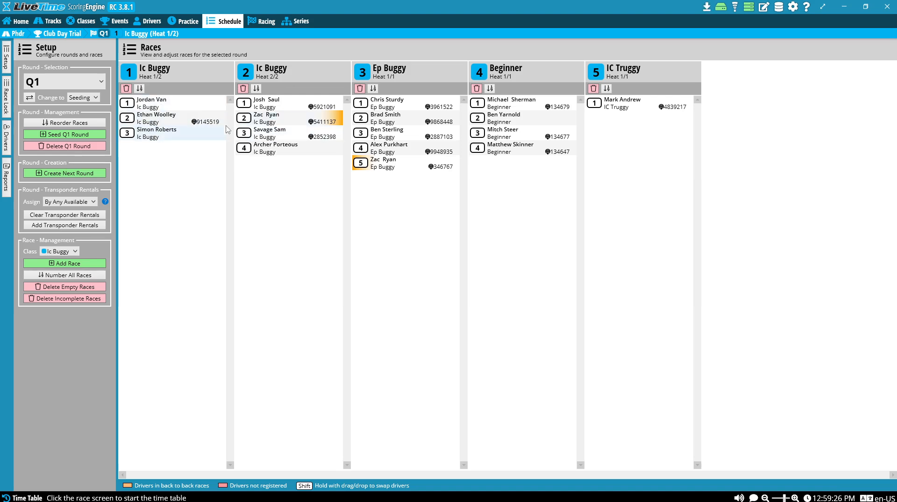
{"action": "left_click_drag", "start_coordinate": [276, 138], "coordinate": [161, 153]}
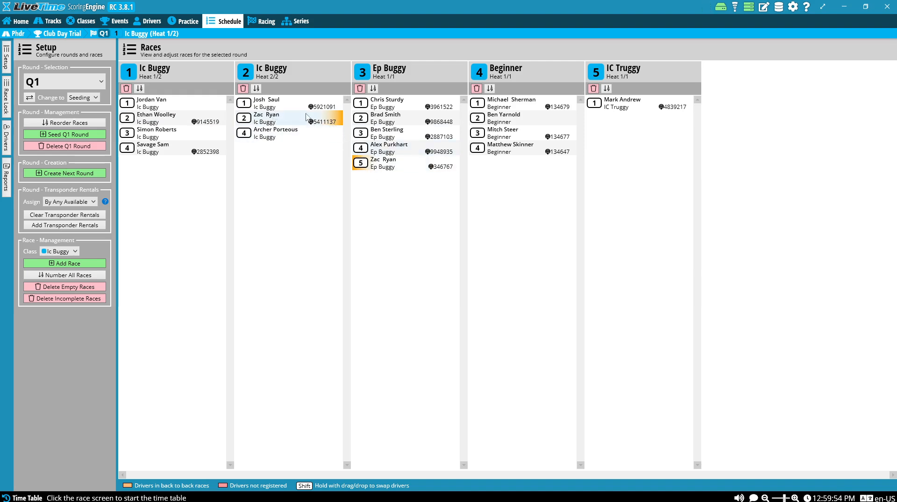
{"action": "left_click_drag", "start_coordinate": [280, 119], "coordinate": [175, 198]}
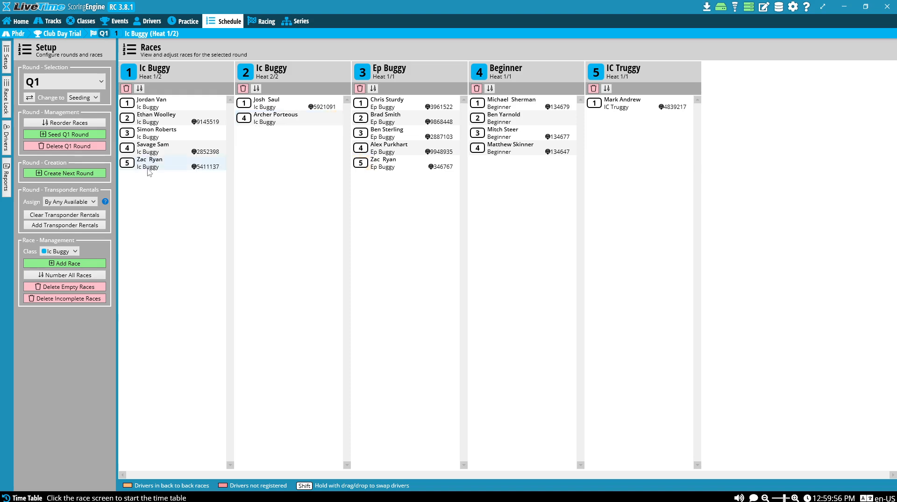
{"action": "left_click_drag", "start_coordinate": [288, 149], "coordinate": [282, 140]}
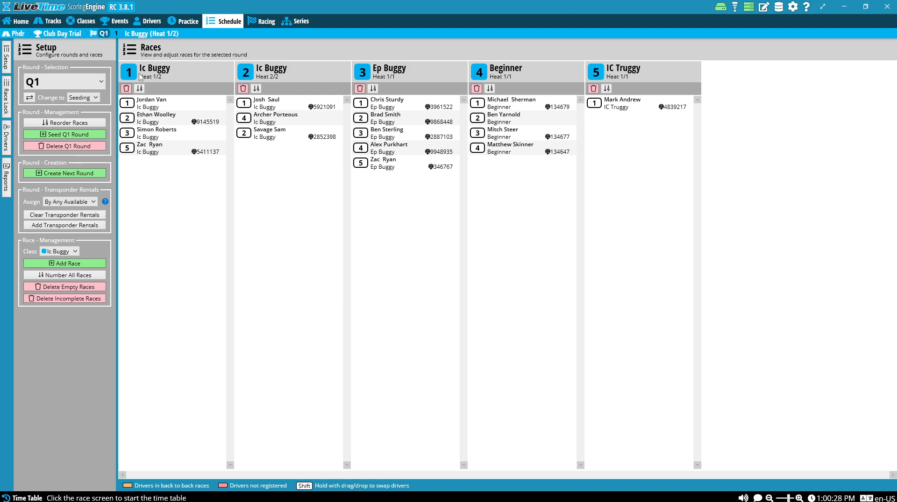
- Reorder the Q1 races so the IC Truggy heat runs first, and apply and save the new order
{"action": "left_click", "coordinate": [63, 123]}
{"action": "left_click", "coordinate": [224, 119]}
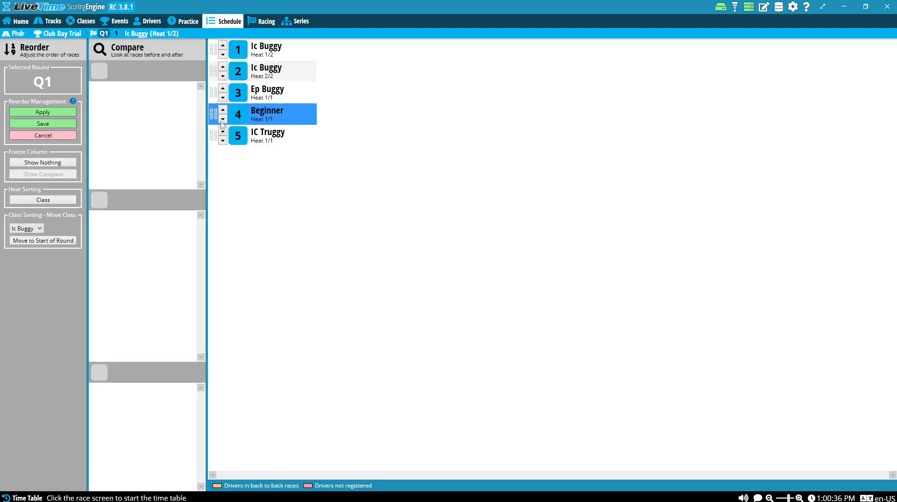
{"action": "left_click", "coordinate": [223, 120]}
{"action": "left_click", "coordinate": [223, 111]}
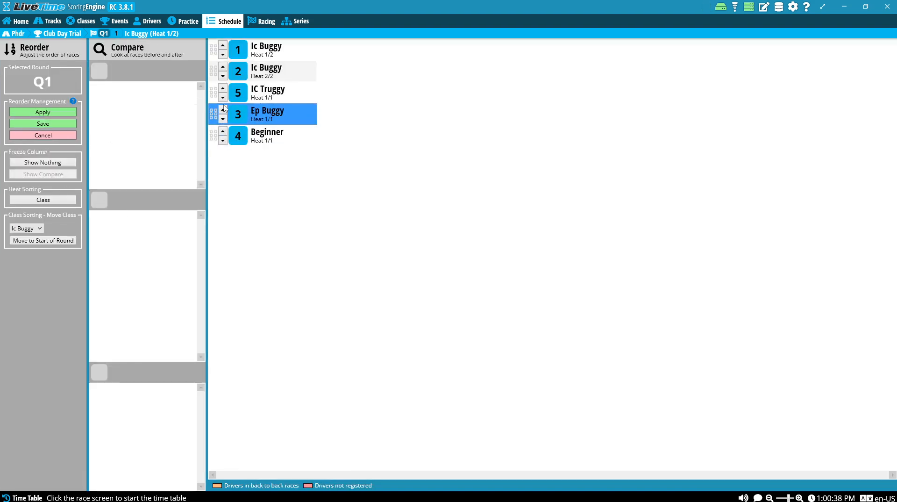
{"action": "left_click", "coordinate": [223, 88]}
{"action": "left_click", "coordinate": [223, 67]}
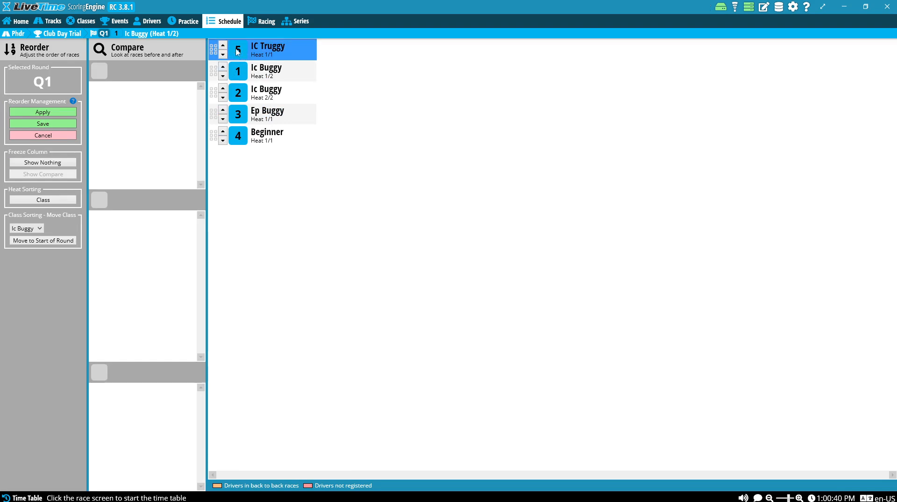
{"action": "left_click", "coordinate": [38, 111]}
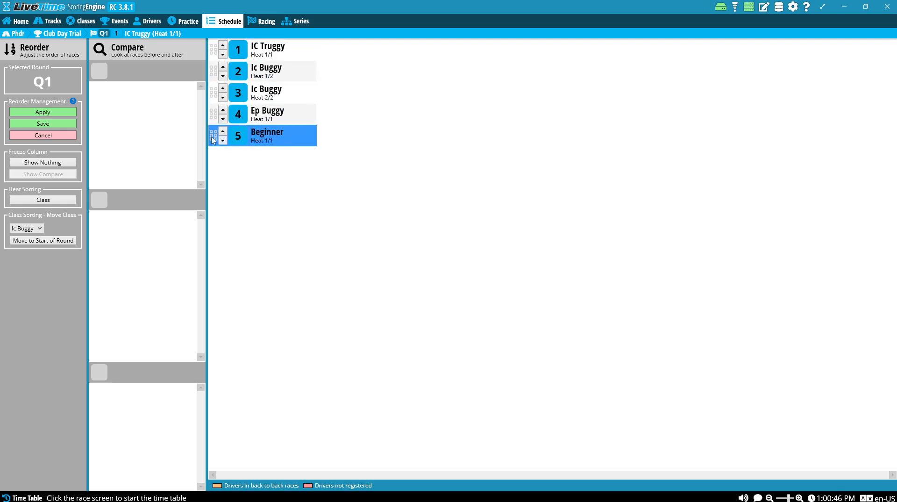
{"action": "left_click", "coordinate": [43, 124]}
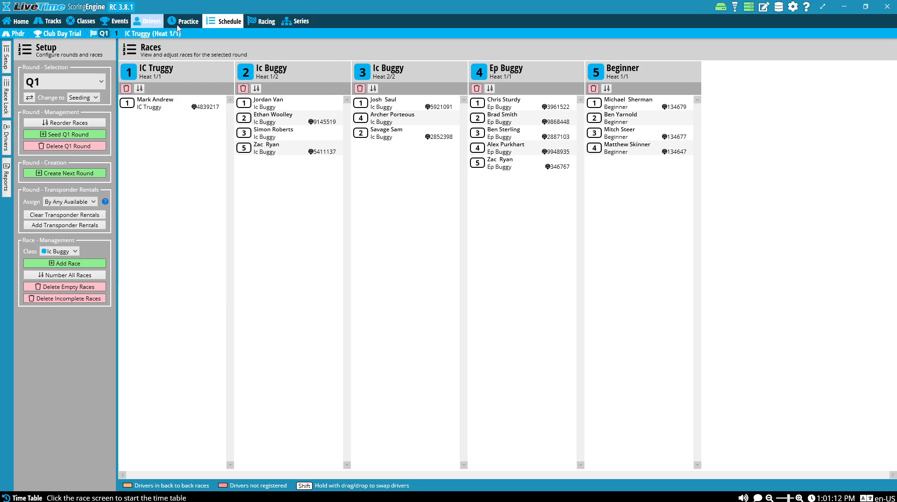
- Register another driver near the start of the driver list in the IC Truggy class and add personal transponder 134674
{"action": "left_click", "coordinate": [152, 22]}
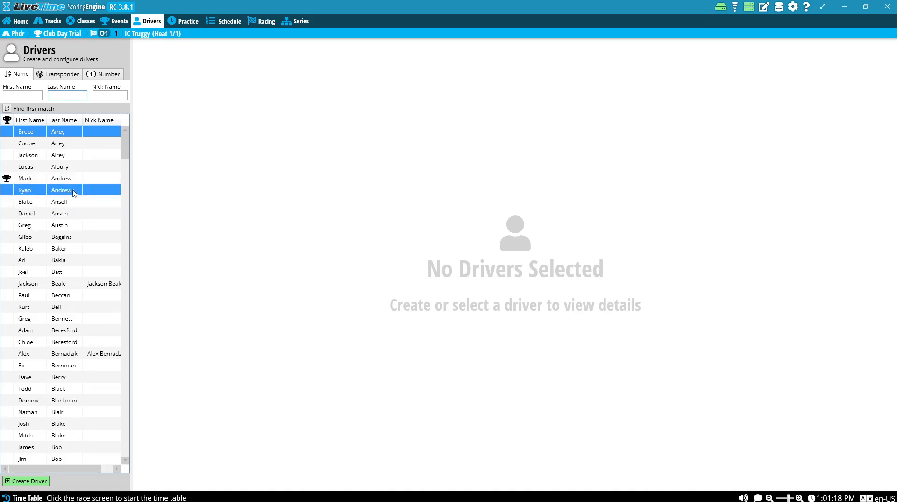
{"action": "left_click", "coordinate": [70, 216]}
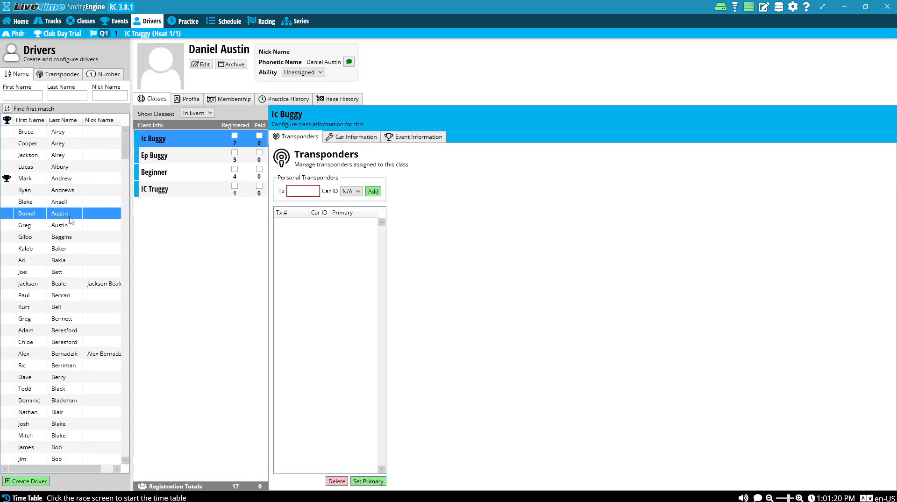
{"action": "left_click", "coordinate": [235, 187]}
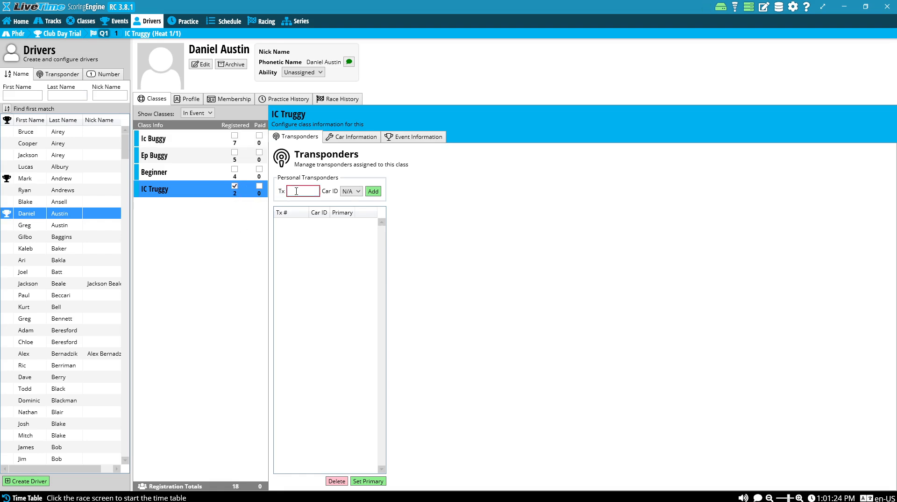
{"action": "type", "text": "134674"}
{"action": "left_click", "coordinate": [373, 191]}
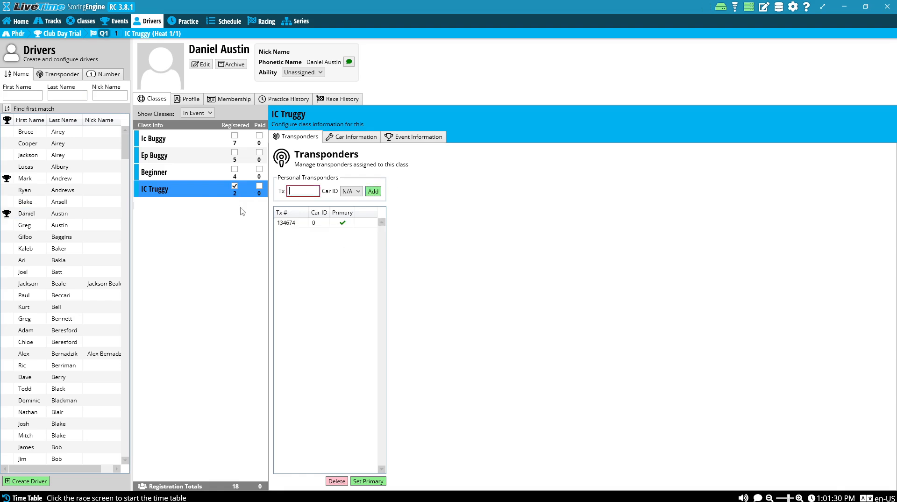
- Add the unassigned IC Truggy driver to the IC Truggy heat in the Q1 schedule and return to the round setup
{"action": "left_click", "coordinate": [235, 25]}
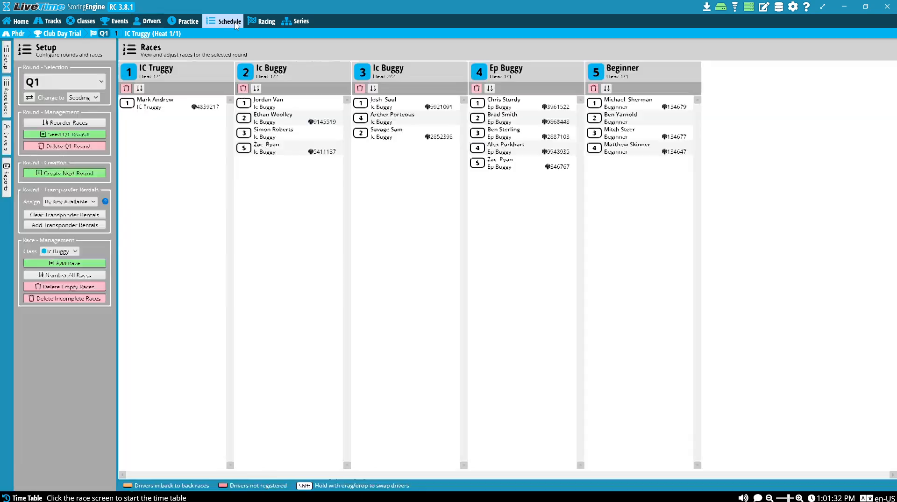
{"action": "left_click", "coordinate": [6, 139]}
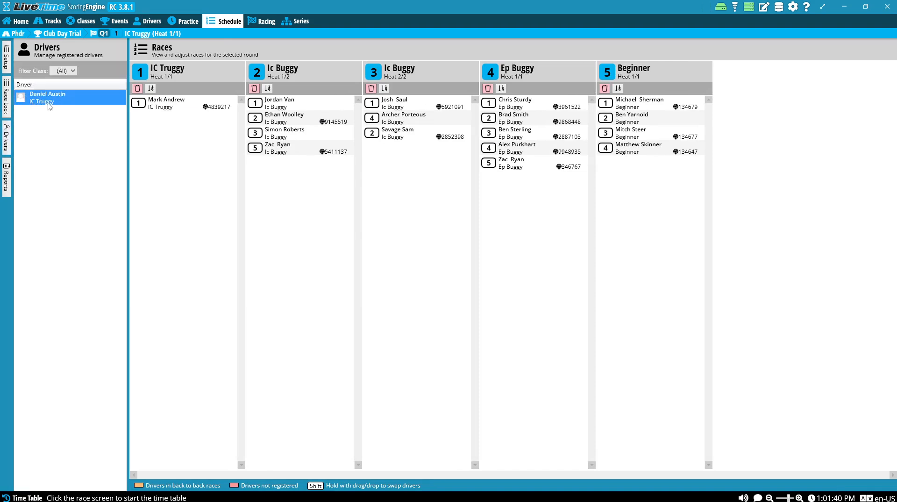
{"action": "left_click_drag", "start_coordinate": [39, 102], "coordinate": [191, 146]}
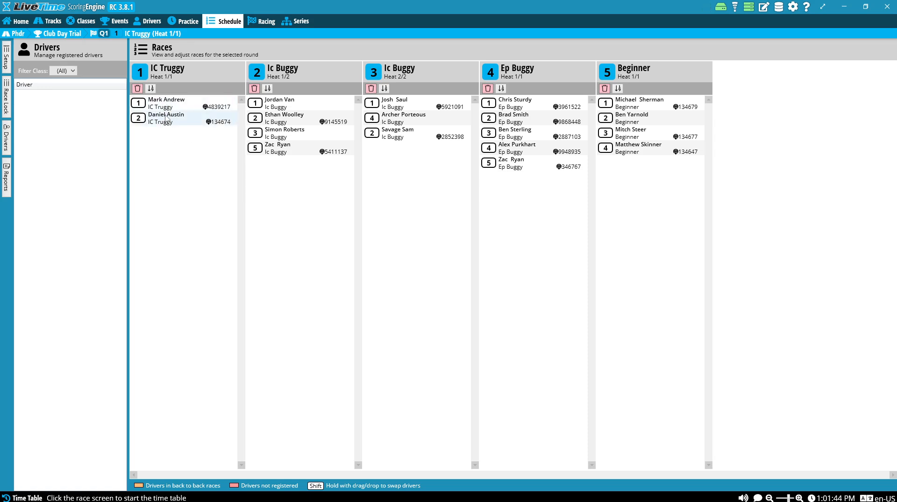
{"action": "left_click", "coordinate": [9, 57]}
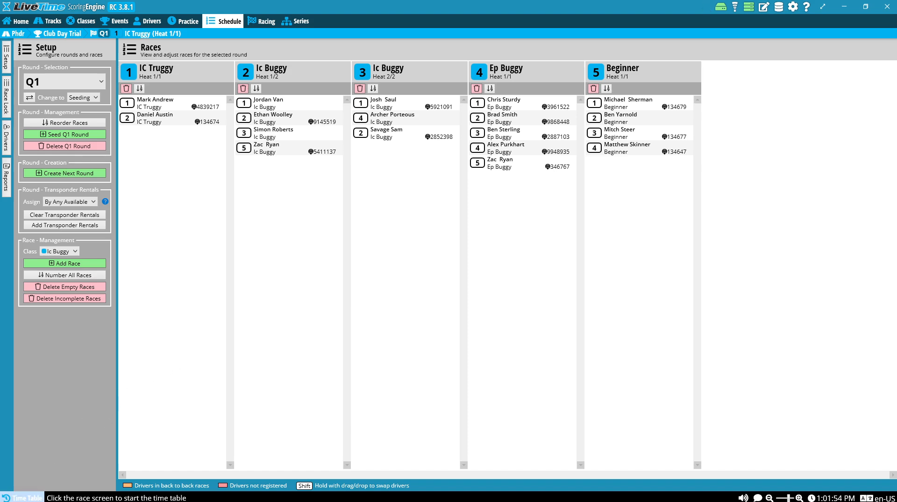
- Check the time table's countdown settings and view the lineup report for the Q1 round
{"action": "left_click", "coordinate": [28, 498]}
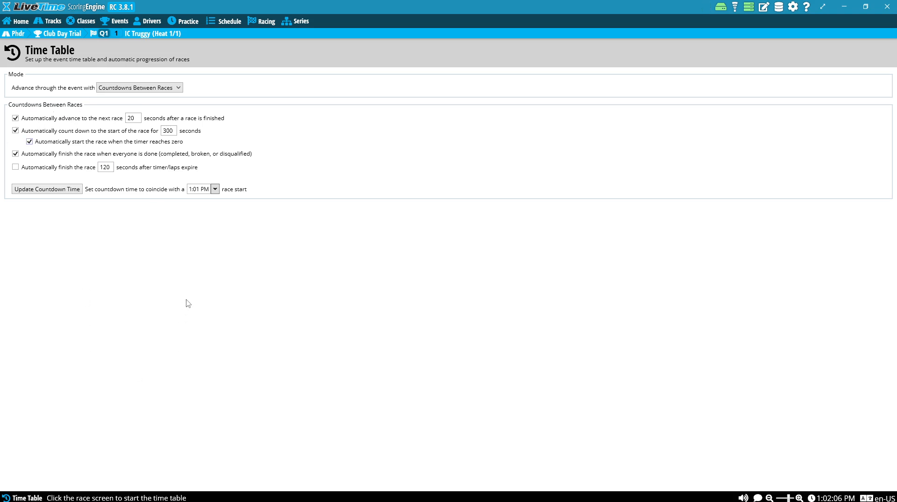
{"action": "left_click", "coordinate": [226, 22]}
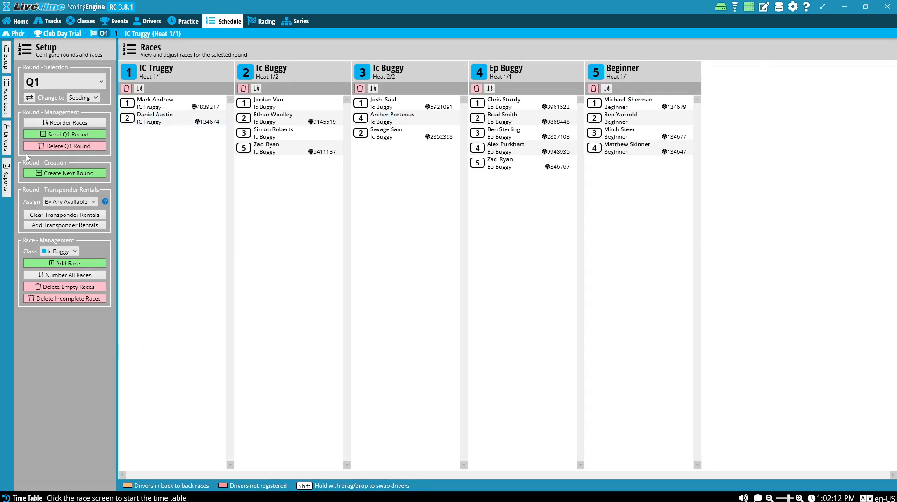
{"action": "left_click", "coordinate": [7, 180]}
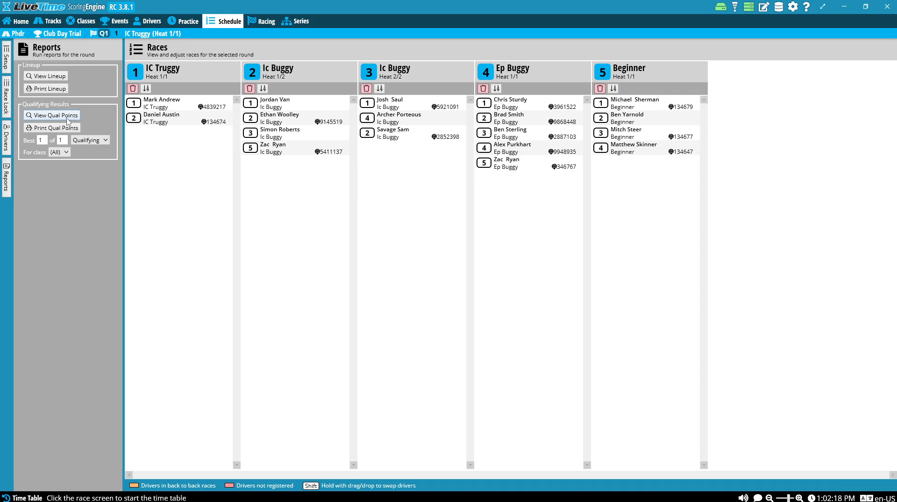
{"action": "left_click", "coordinate": [61, 77]}
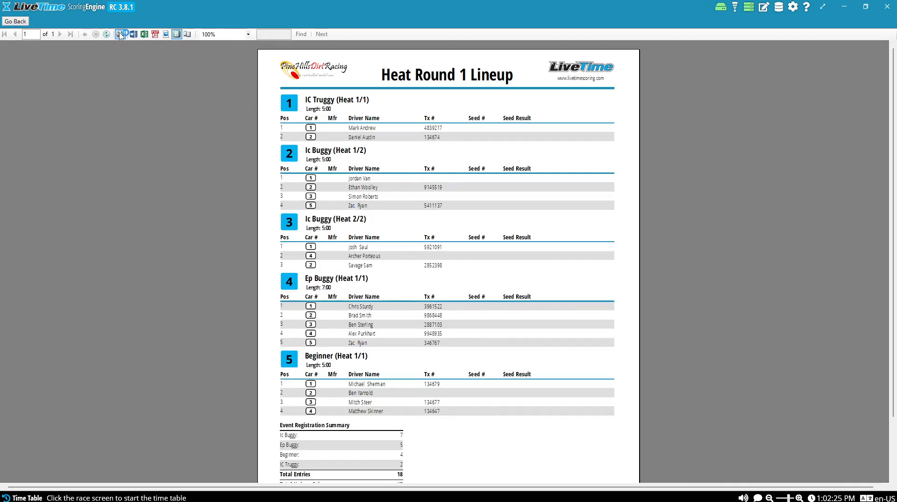
{"action": "scroll", "coordinate": [425, 197], "scroll_direction": "down", "scroll_amount": 3}
{"action": "scroll", "coordinate": [449, 215], "scroll_direction": "up", "scroll_amount": 3}
{"action": "left_click", "coordinate": [14, 21]}
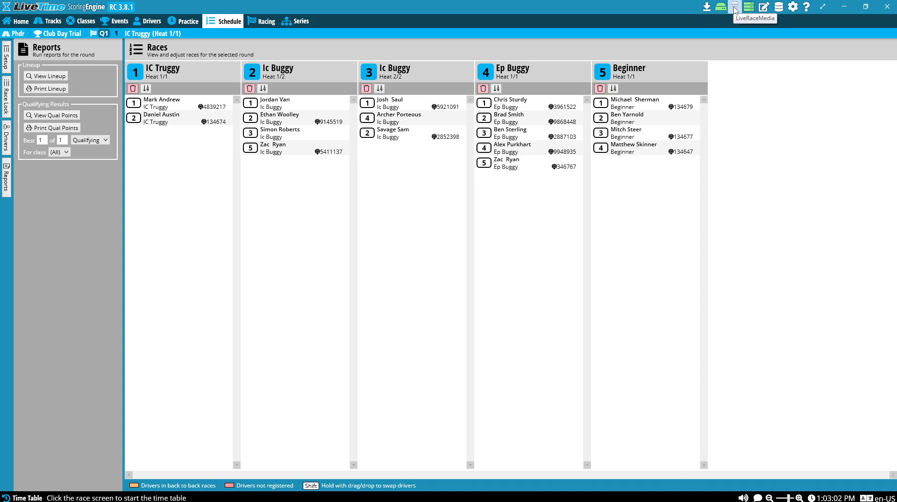
- Allow LiveTime to broadcast data through LiveRaceMedia and return to the schedule
{"action": "left_click", "coordinate": [734, 8]}
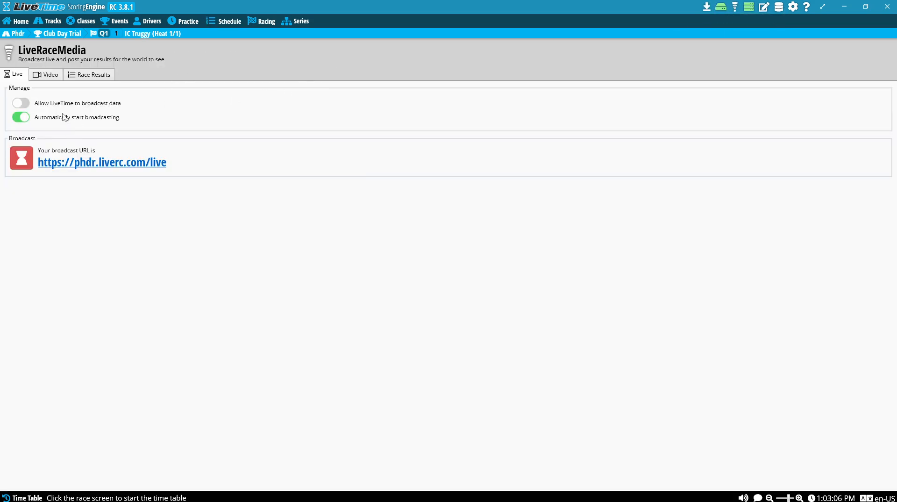
{"action": "left_click", "coordinate": [21, 104]}
{"action": "left_click", "coordinate": [225, 21]}
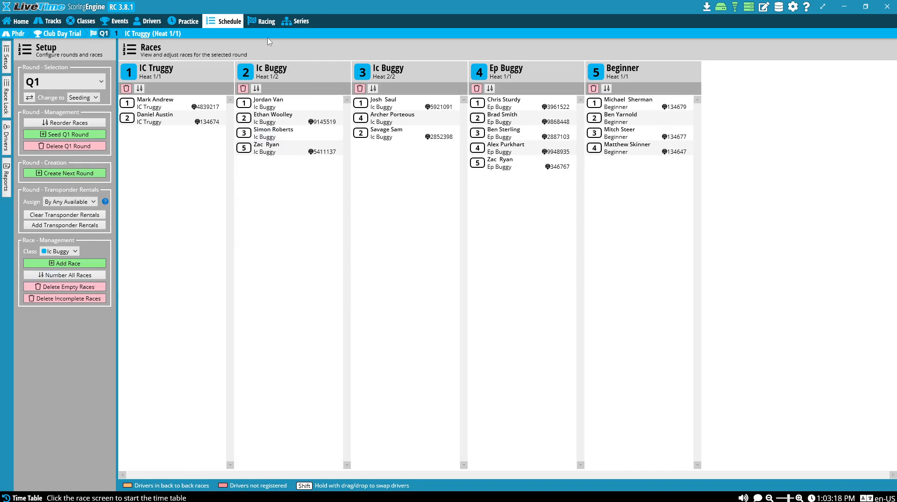
- Open the first Q1 race for running, rewind its start countdown twice and pause the time table
{"action": "left_click", "coordinate": [264, 22]}
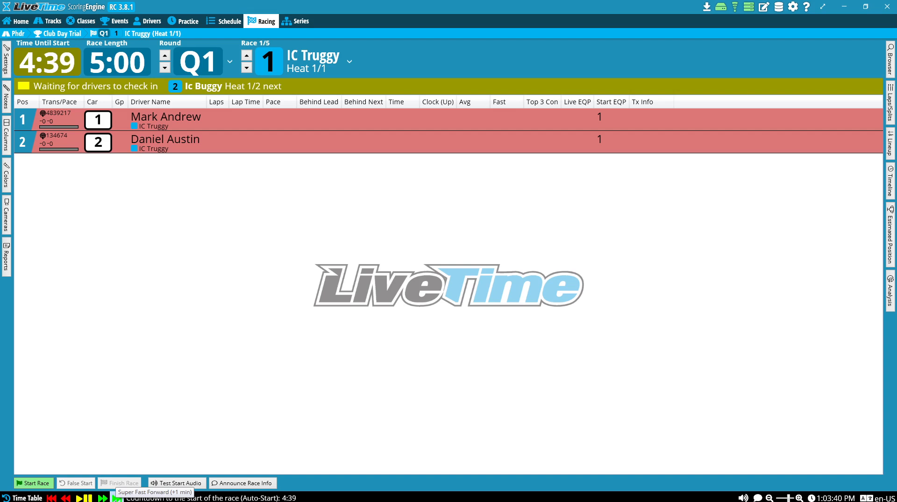
{"action": "left_click", "coordinate": [65, 497]}
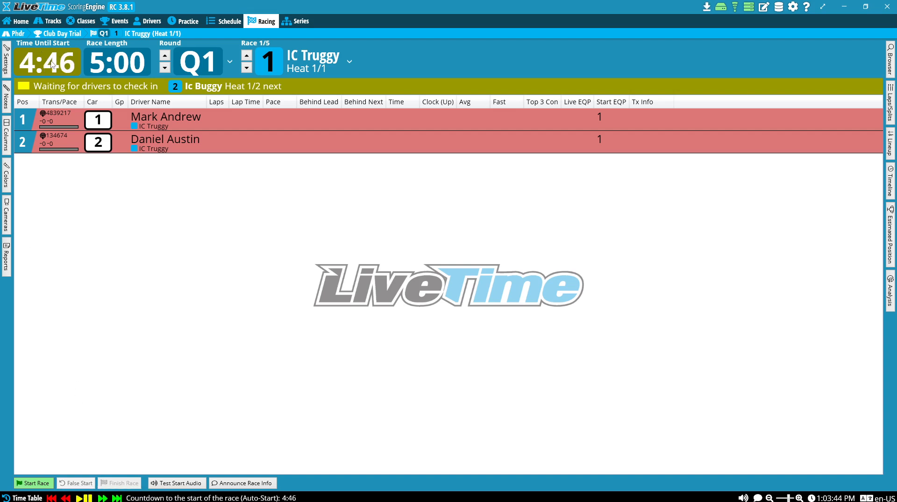
{"action": "left_click", "coordinate": [65, 498]}
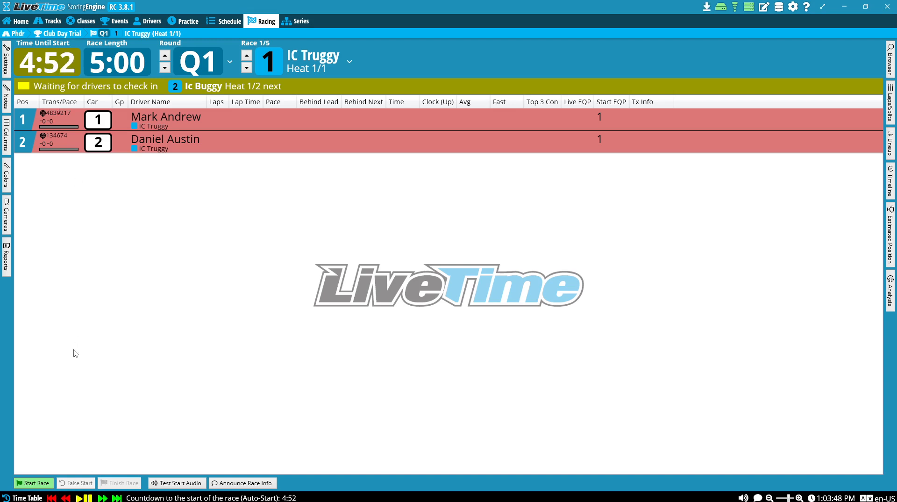
{"action": "left_click", "coordinate": [87, 498]}
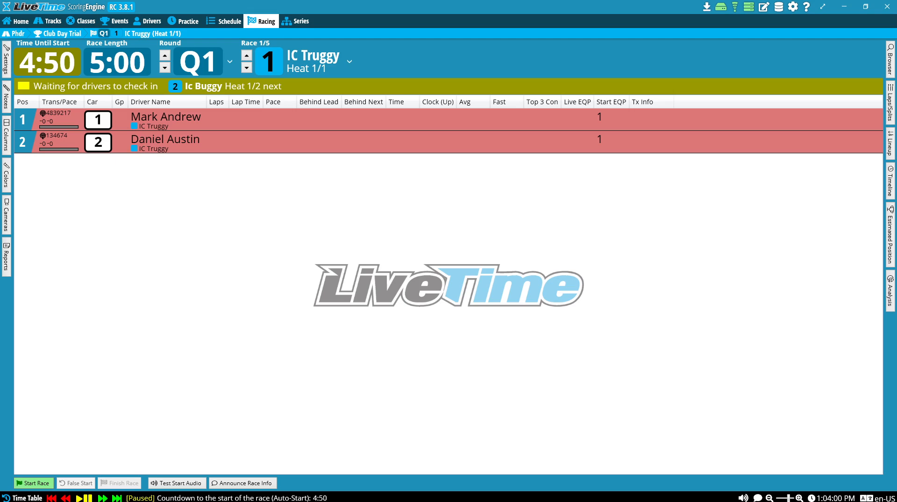
- Switch to Chrome, maximise its window and open live.liverc.com
{"action": "left_click_drag", "start_coordinate": [653, 110], "coordinate": [661, 87]}
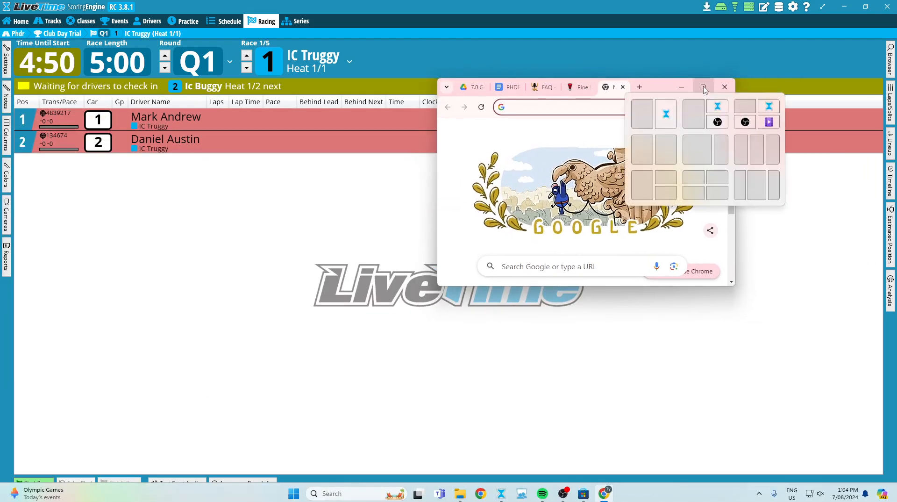
{"action": "left_click", "coordinate": [703, 87]}
{"action": "left_click", "coordinate": [121, 29]}
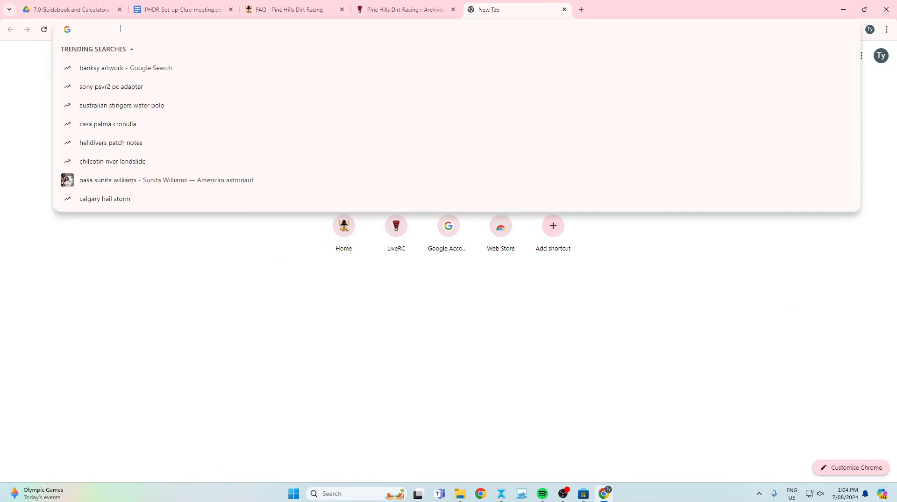
{"action": "type", "text": "live.liverc.com"}
{"action": "key", "text": "Return"}
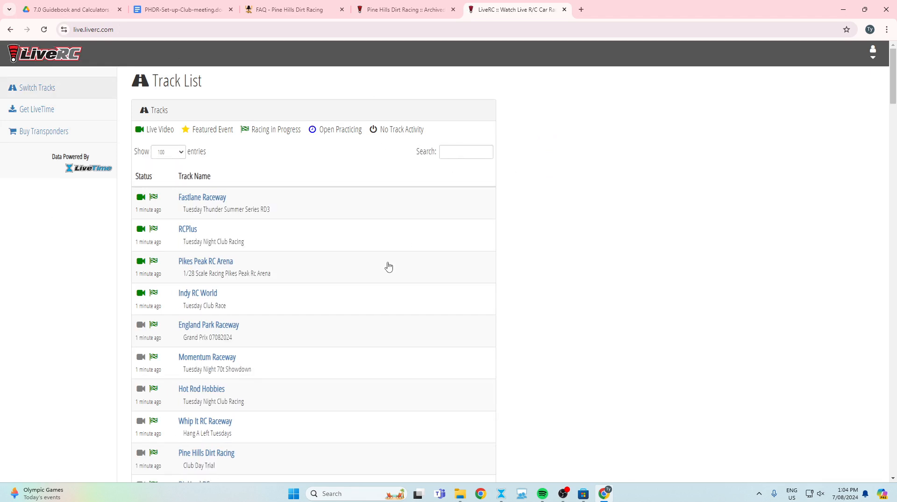
- Search the LiveRC track list for "pine", open Pine Hills Dirt Racing and examine the race results page for Club Day Trial
{"action": "left_click", "coordinate": [457, 150]}
{"action": "type", "text": "pine"}
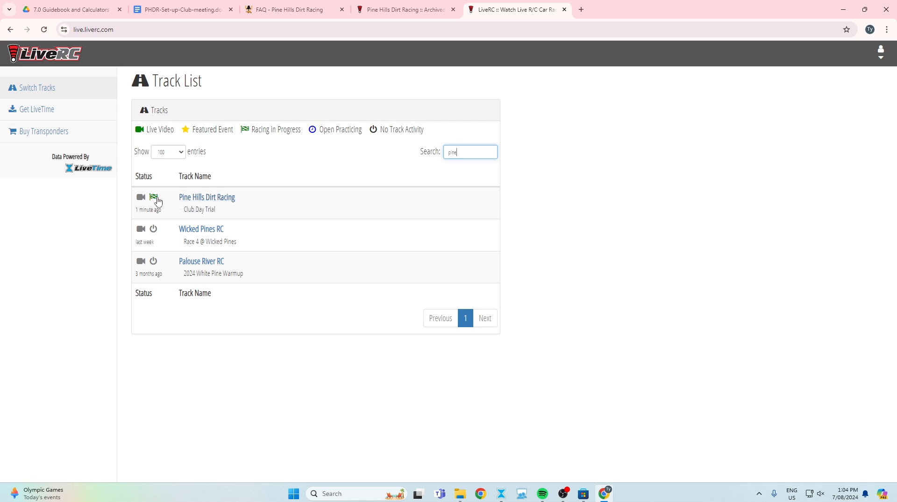
{"action": "left_click", "coordinate": [204, 198]}
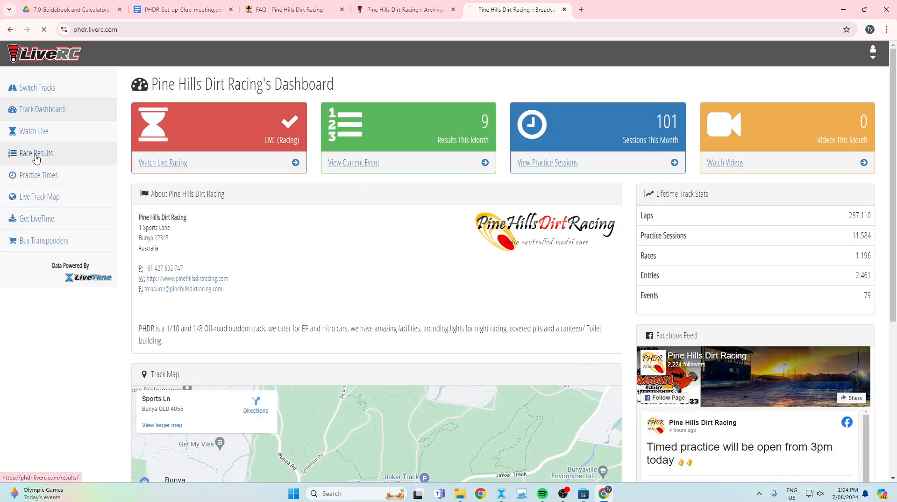
{"action": "left_click", "coordinate": [36, 159]}
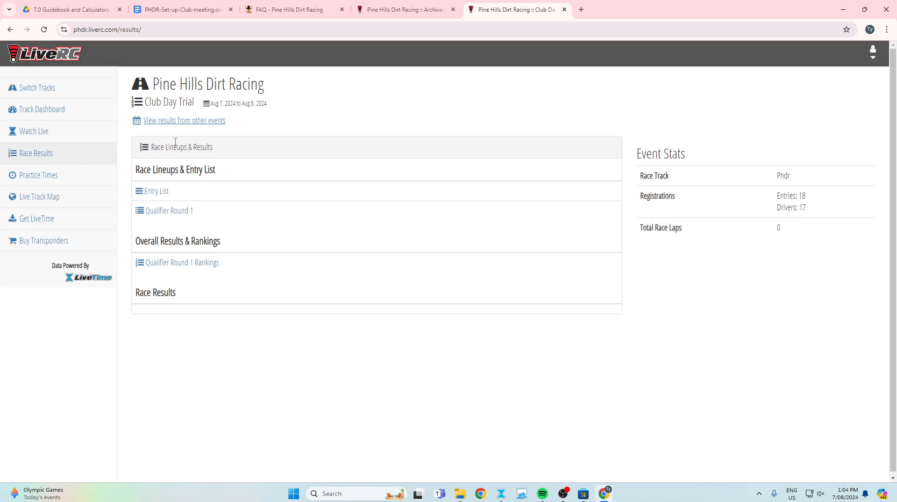
{"action": "left_click_drag", "start_coordinate": [146, 106], "coordinate": [286, 128]}
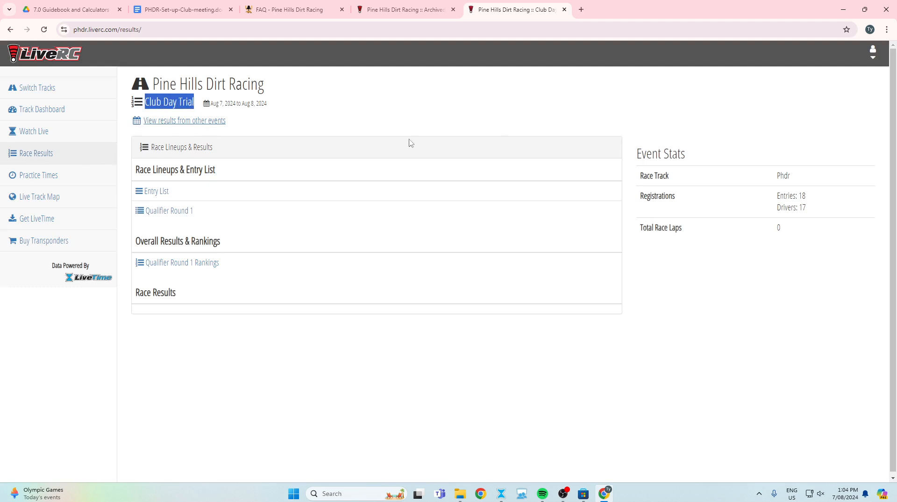
- Open the Club Day Trial event from the track's event results and examine the Qualifier Round 1 race lineup
{"action": "left_click", "coordinate": [435, 111]}
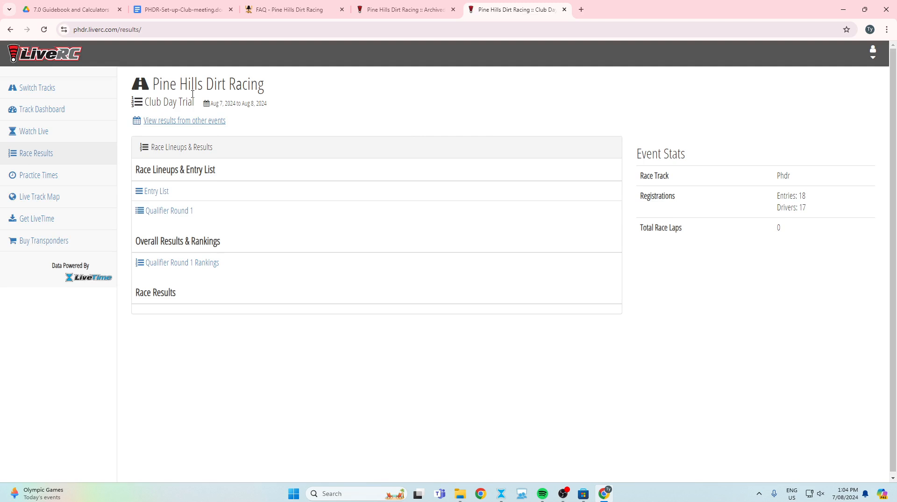
{"action": "left_click", "coordinate": [205, 121]}
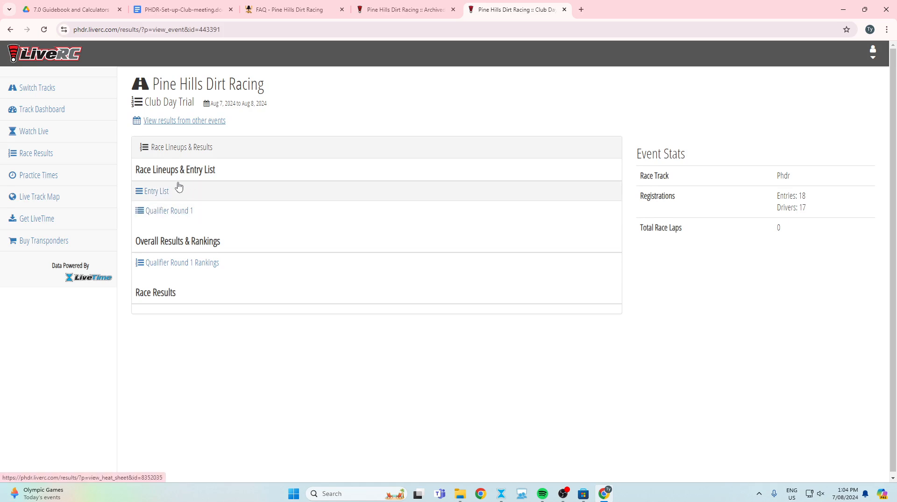
{"action": "left_click", "coordinate": [175, 210]}
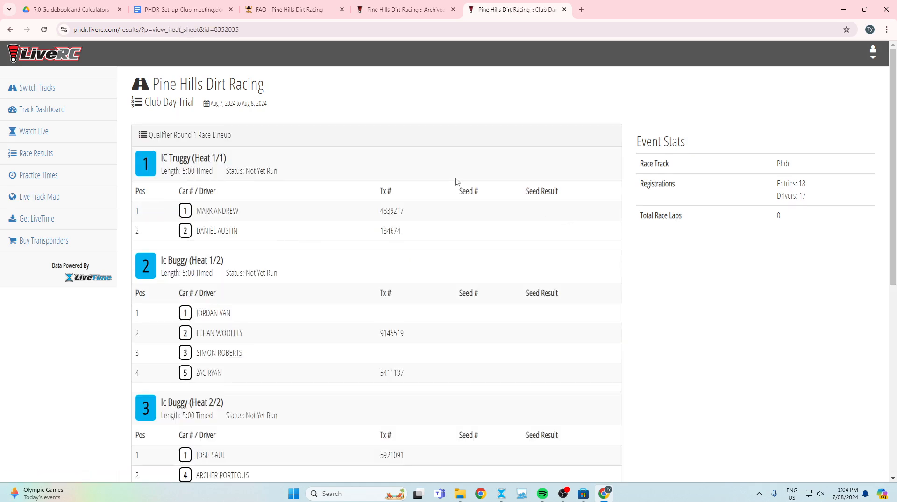
{"action": "scroll", "coordinate": [456, 181], "scroll_direction": "down", "scroll_amount": 8}
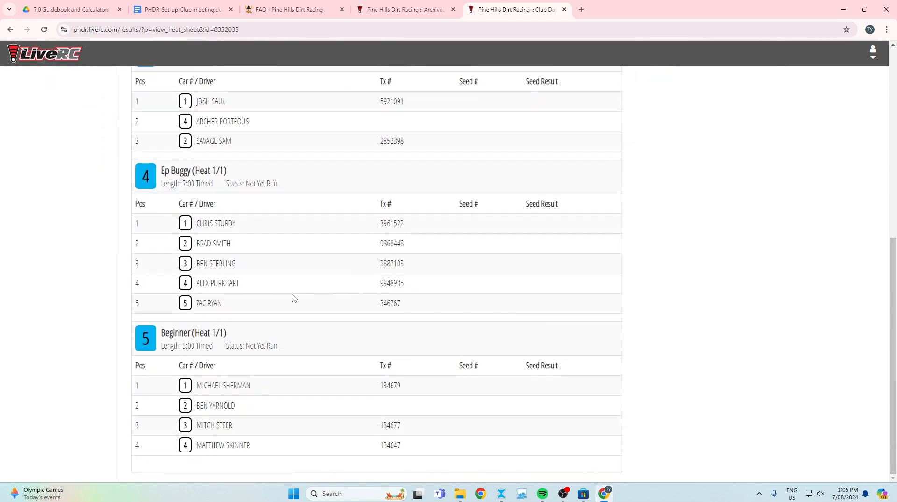
{"action": "scroll", "coordinate": [293, 298], "scroll_direction": "up", "scroll_amount": 8}
{"action": "scroll", "coordinate": [126, 205], "scroll_direction": "down", "scroll_amount": 2}
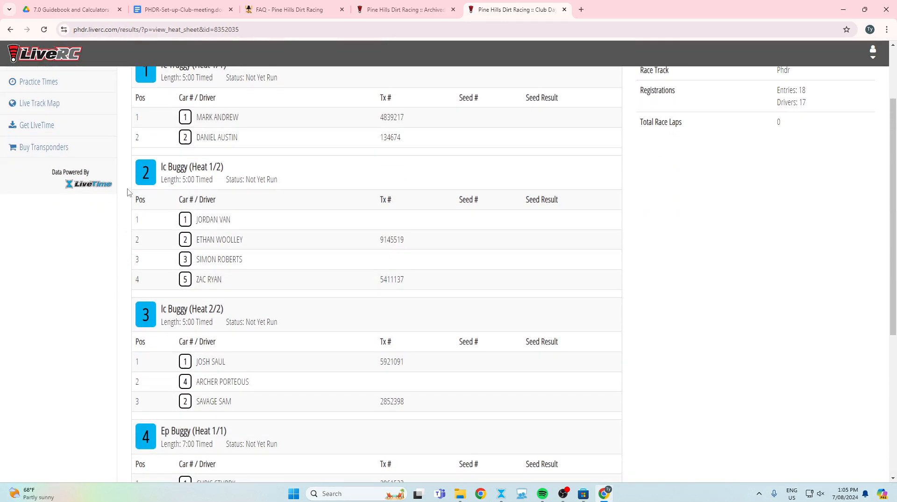
{"action": "scroll", "coordinate": [650, 115], "scroll_direction": "down", "scroll_amount": 2}
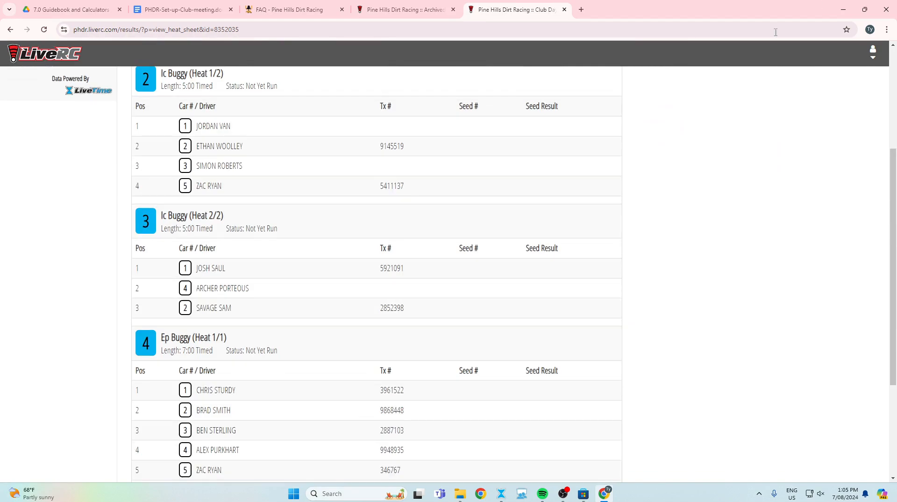
- Switch to LiveTime, view the Q1 heats in the schedule and open the racing screen for IC Truggy Heat 1/1
{"action": "left_click", "coordinate": [501, 493]}
{"action": "left_click", "coordinate": [219, 21]}
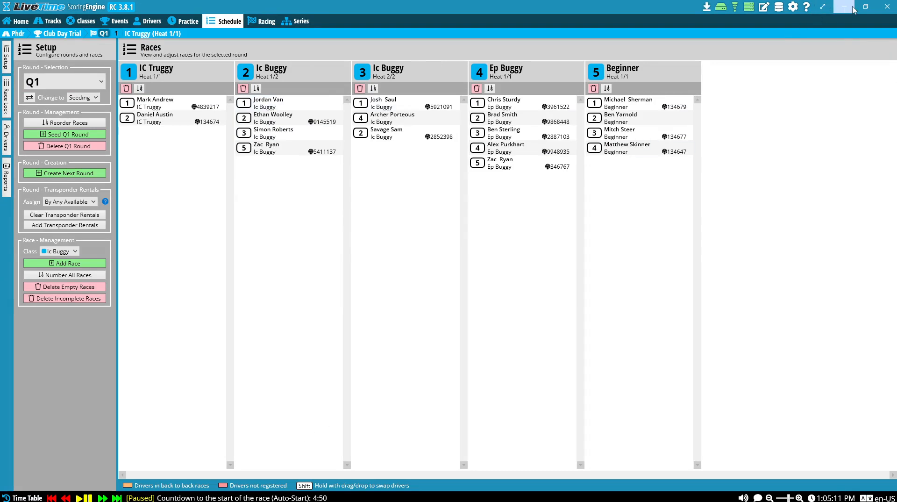
{"action": "left_click", "coordinate": [266, 22]}
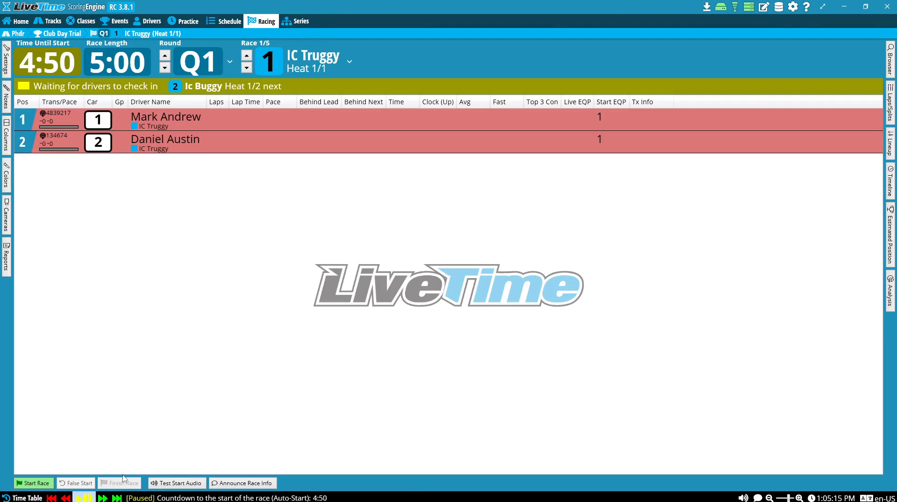
- Return to LiveRC in Chrome, go back to the race results page and examine the IC Truggy drivers in the Qualifier Round 1 lineup
{"action": "left_click", "coordinate": [844, 6]}
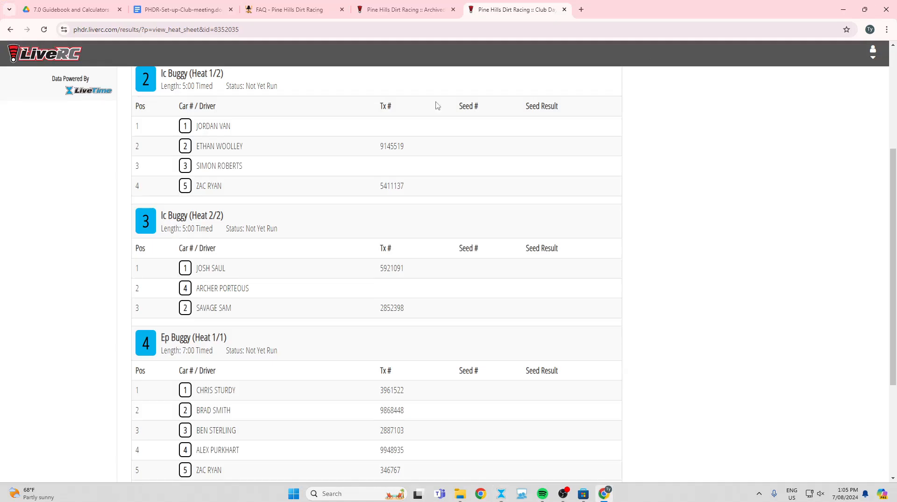
{"action": "scroll", "coordinate": [560, 199], "scroll_direction": "up", "scroll_amount": 4}
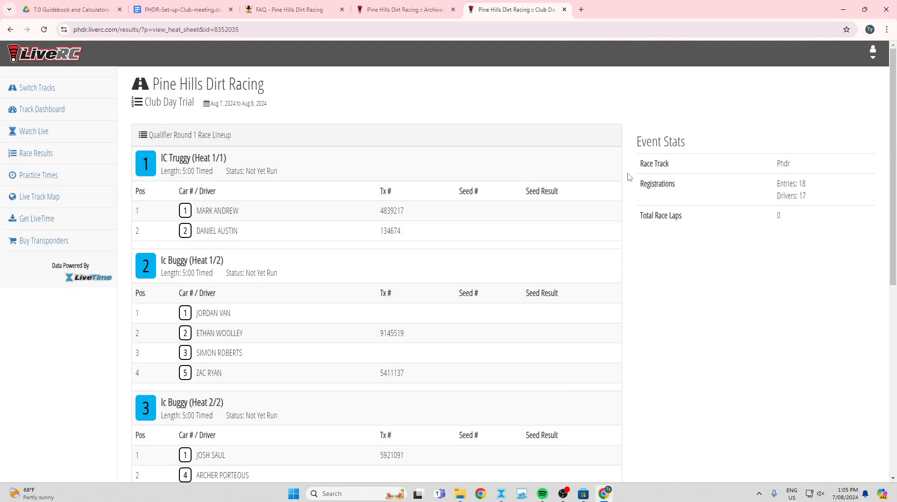
{"action": "left_click", "coordinate": [31, 154]}
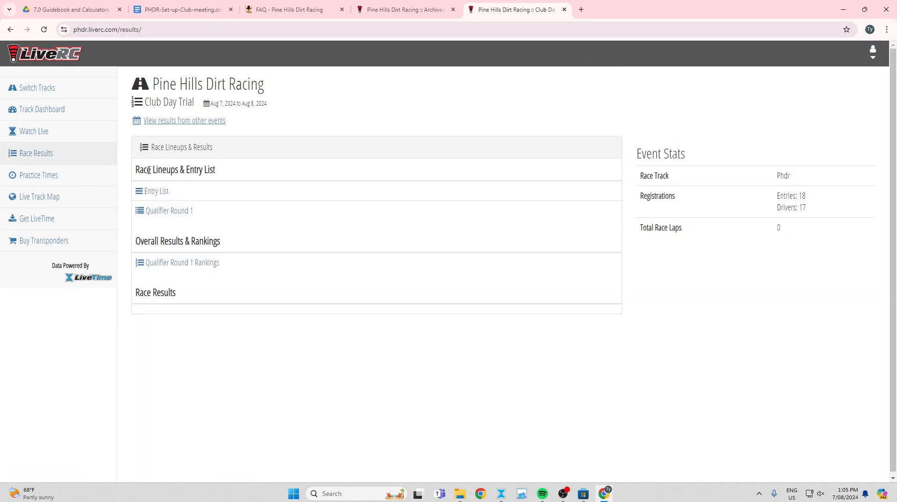
{"action": "left_click_drag", "start_coordinate": [133, 169], "coordinate": [216, 176]}
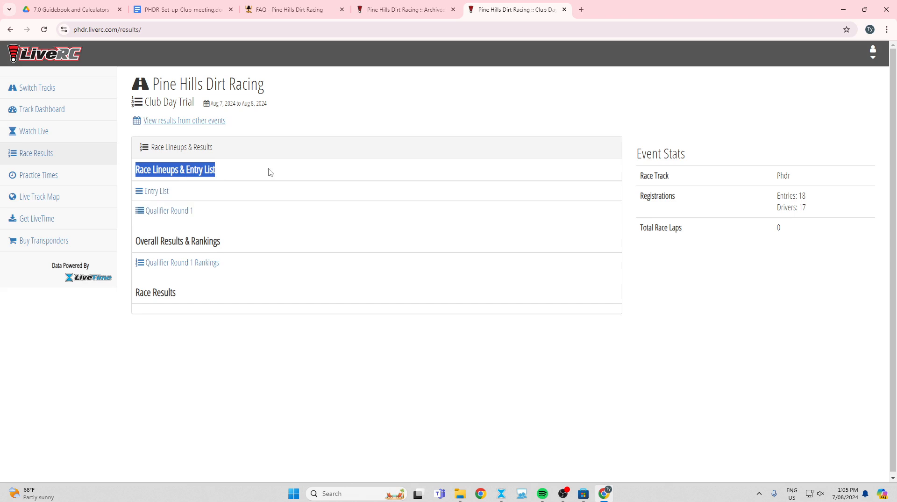
{"action": "left_click", "coordinate": [185, 211]}
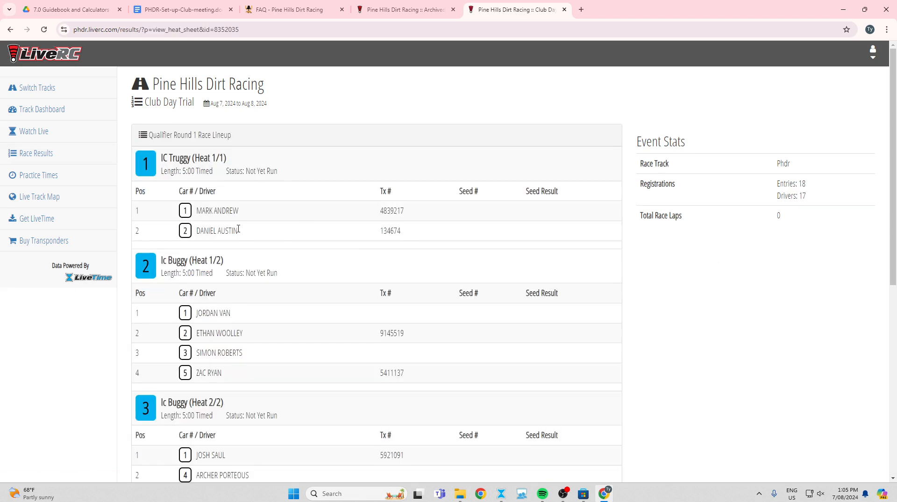
{"action": "left_click_drag", "start_coordinate": [195, 208], "coordinate": [283, 224]}
{"action": "left_click", "coordinate": [326, 220]}
- Switch to LiveTime, resume the time table countdown for the first Q1 race and pause it again
{"action": "left_click", "coordinate": [842, 10]}
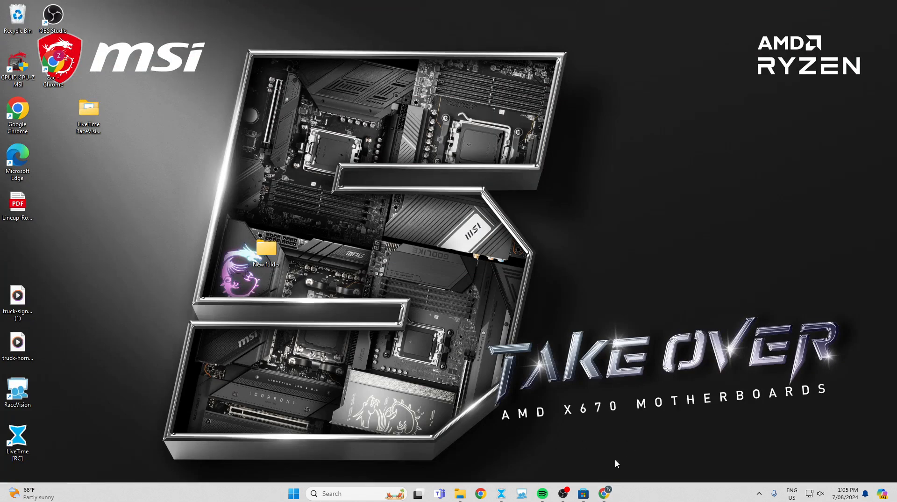
{"action": "left_click", "coordinate": [501, 493]}
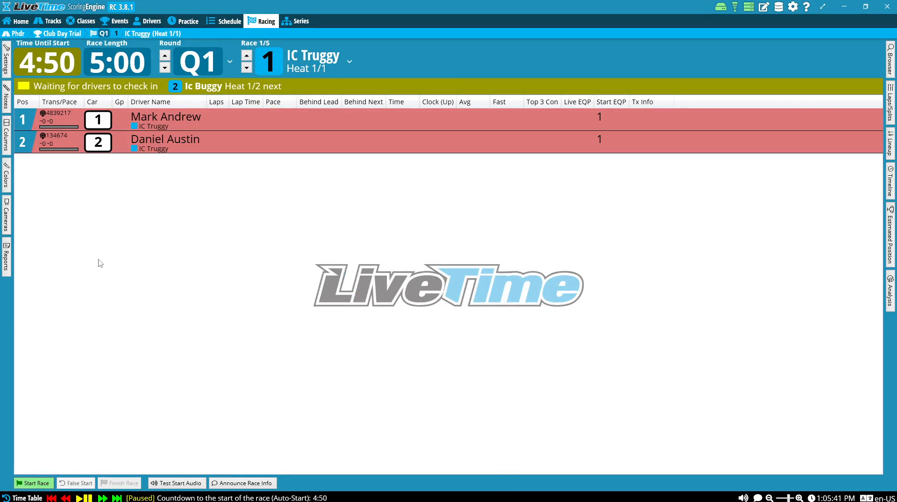
{"action": "left_click", "coordinate": [86, 497]}
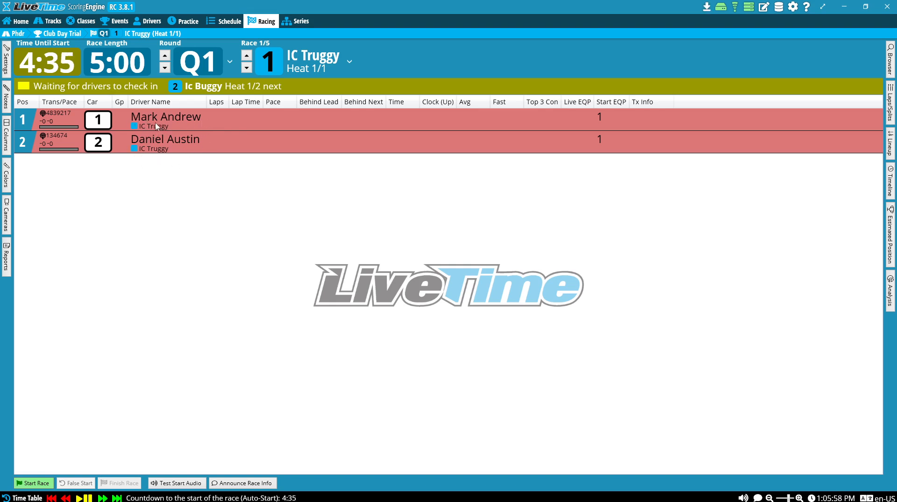
{"action": "left_click", "coordinate": [87, 498]}
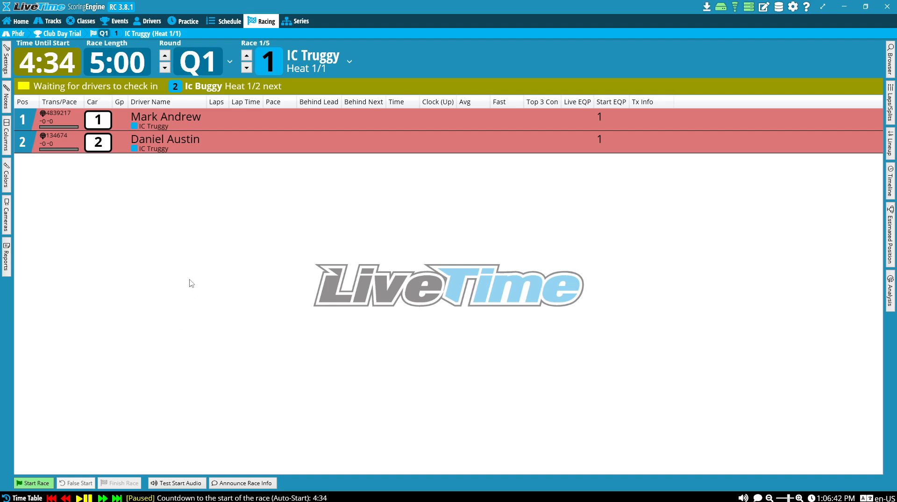
{"action": "left_click", "coordinate": [865, 7]}
{"action": "left_click", "coordinate": [563, 493]}
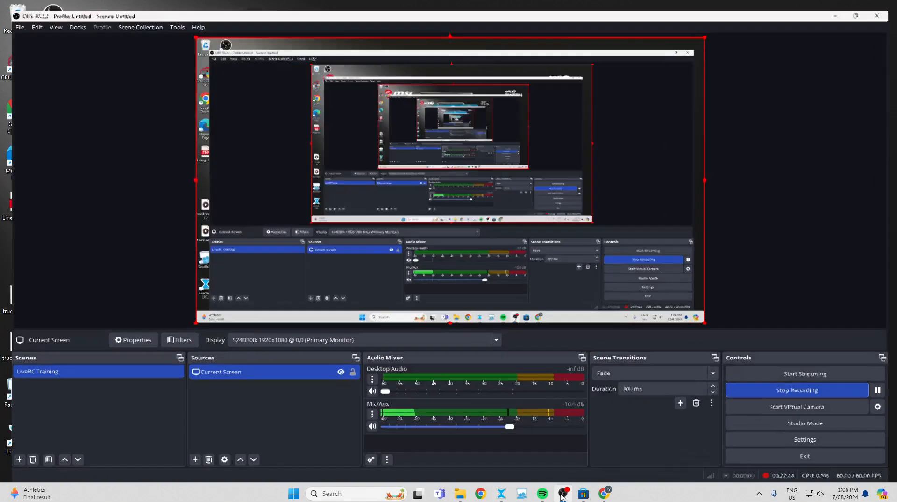